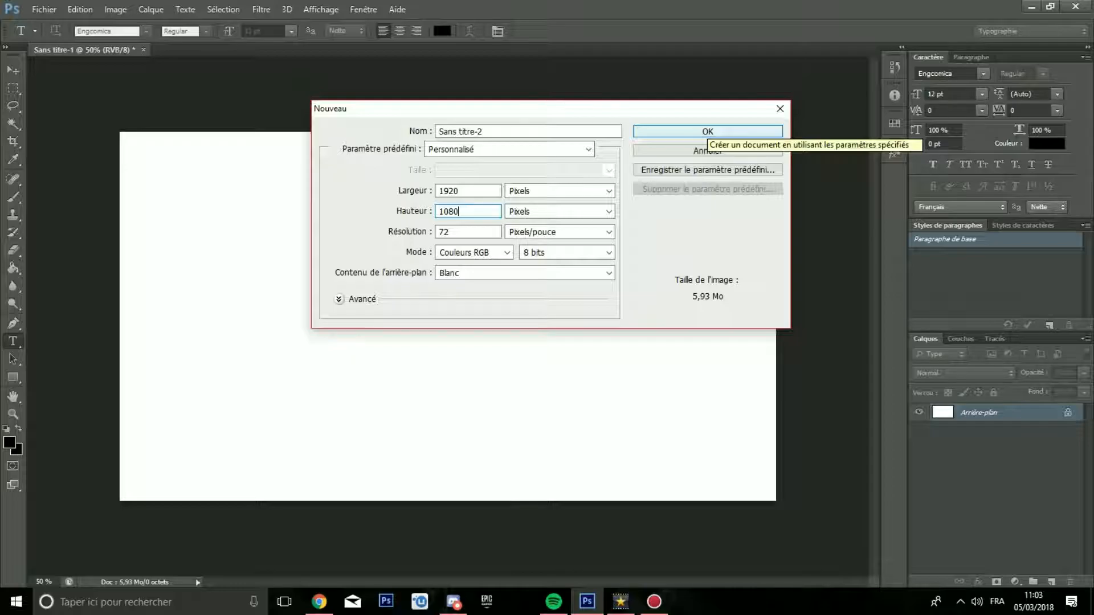
Step: Create the 1920 × 1080 pixel document with a white background and set the text size to 100 pt
{"action": "left_click", "coordinate": [706, 132]}
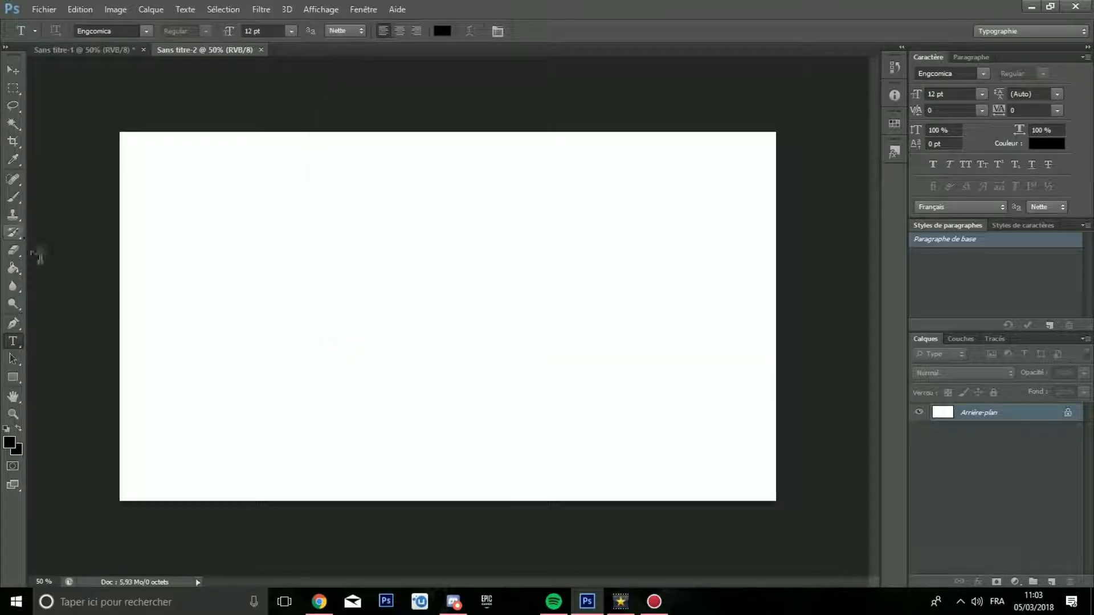
{"action": "left_click_drag", "start_coordinate": [255, 30], "coordinate": [243, 31]}
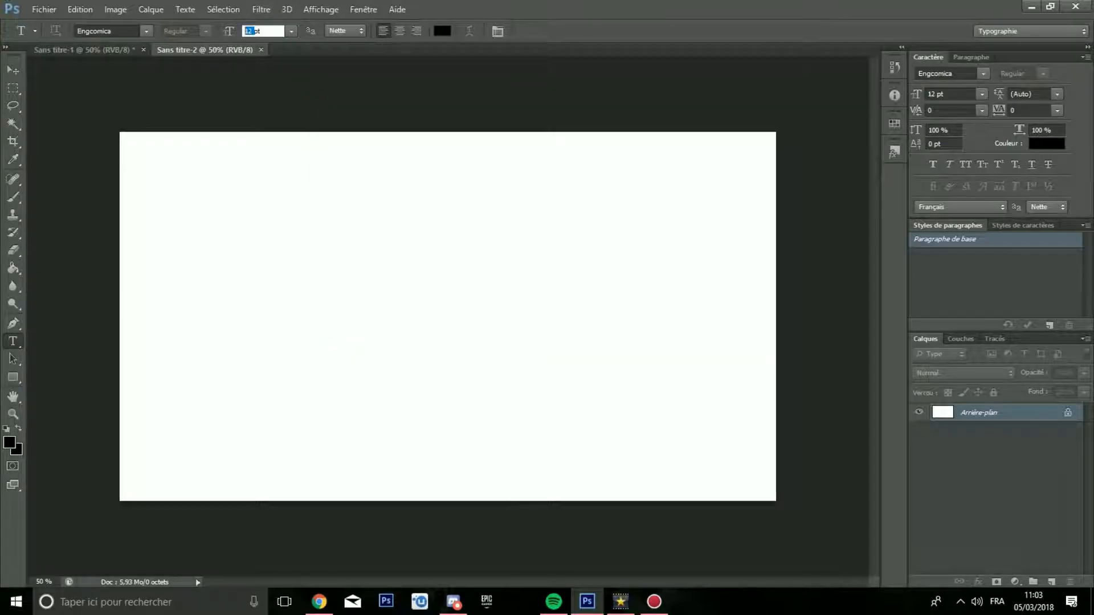
{"action": "type", "text": "&àà100"}
{"action": "key", "text": "Return"}
Step: Add the text "TEXTE TEST" on the canvas, commit it and keep its layer selected
{"action": "left_click", "coordinate": [304, 320]}
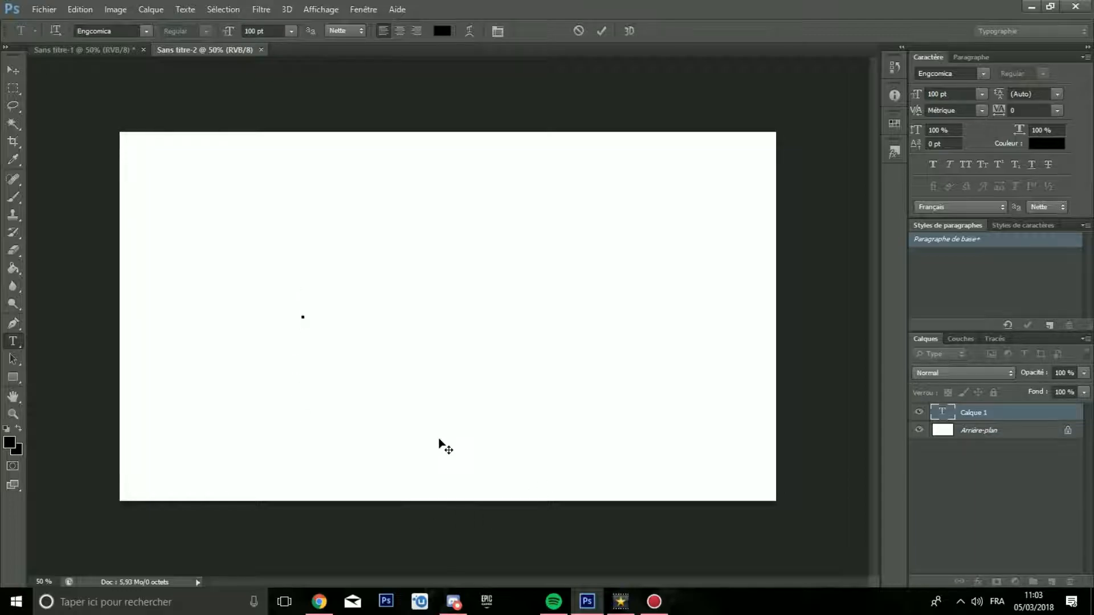
{"action": "type", "text": "TEXTE "}
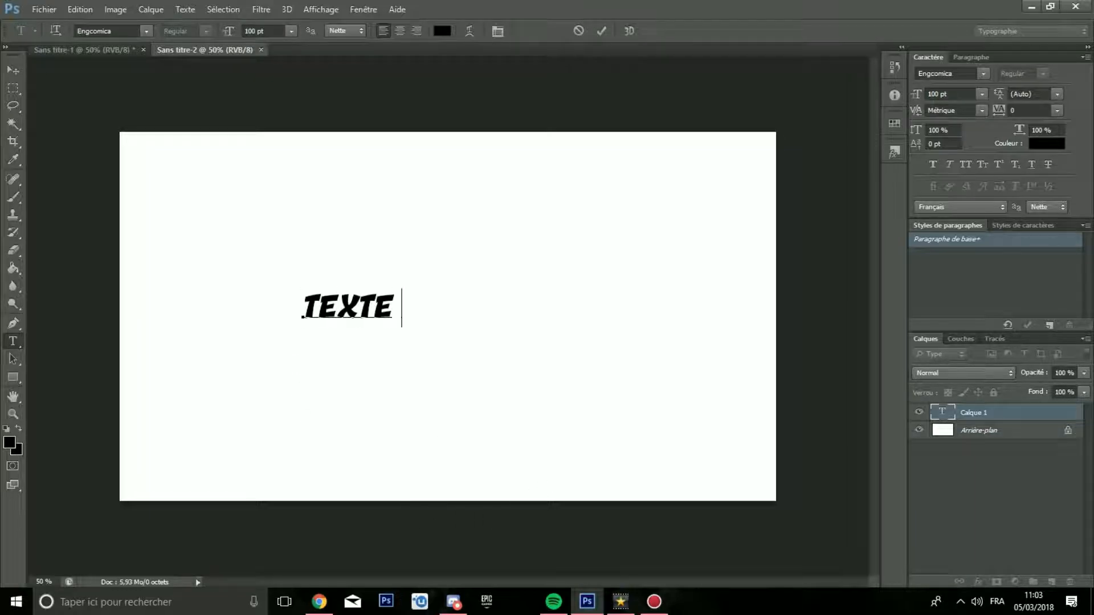
{"action": "type", "text": "TEST"}
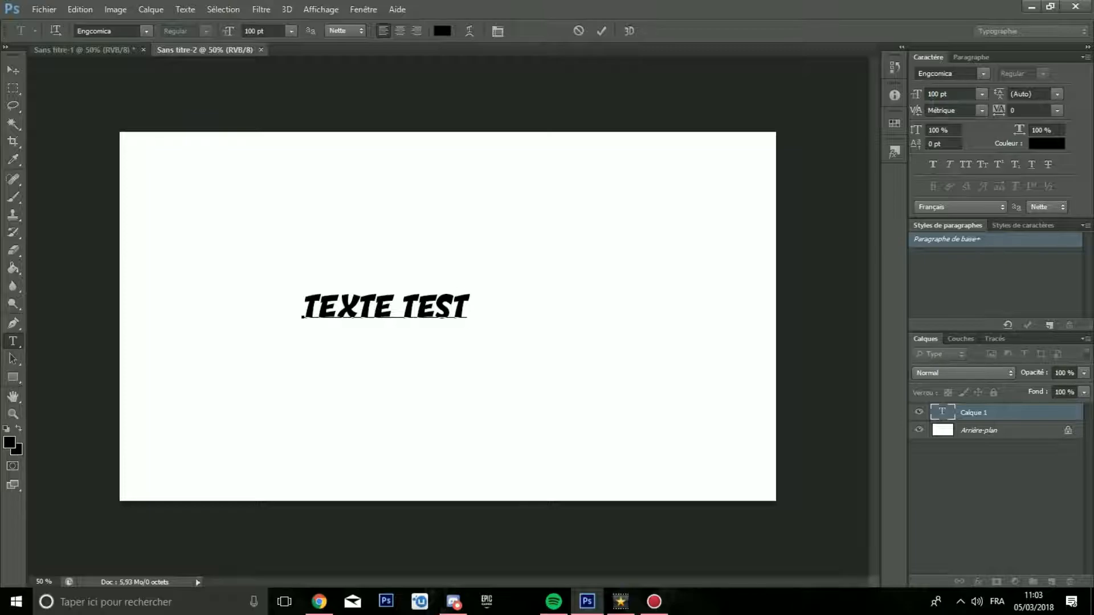
{"action": "left_click", "coordinate": [1006, 432]}
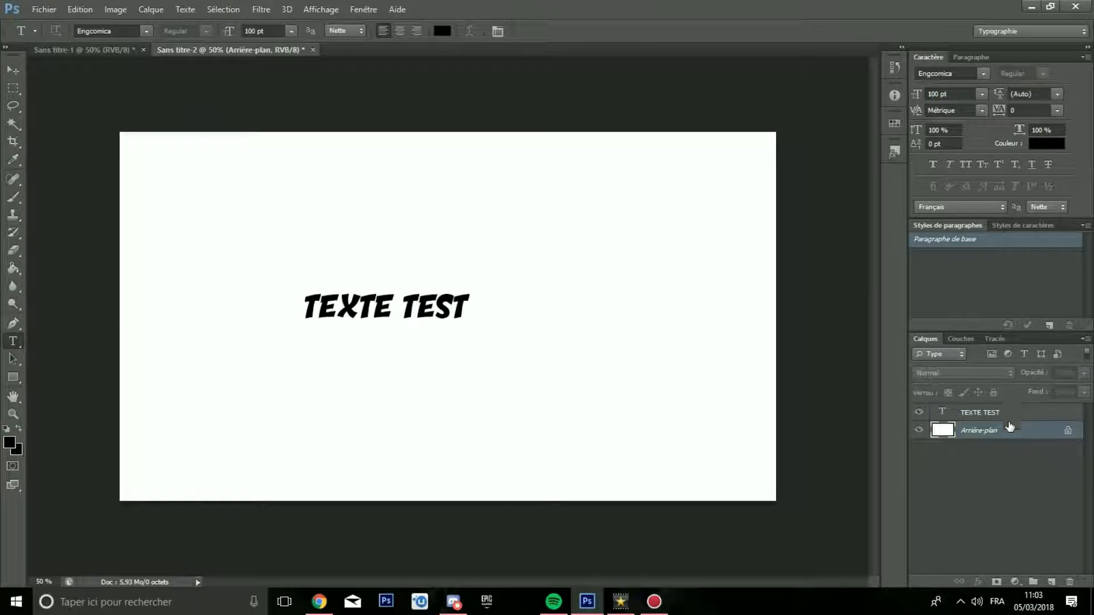
{"action": "left_click", "coordinate": [1005, 413]}
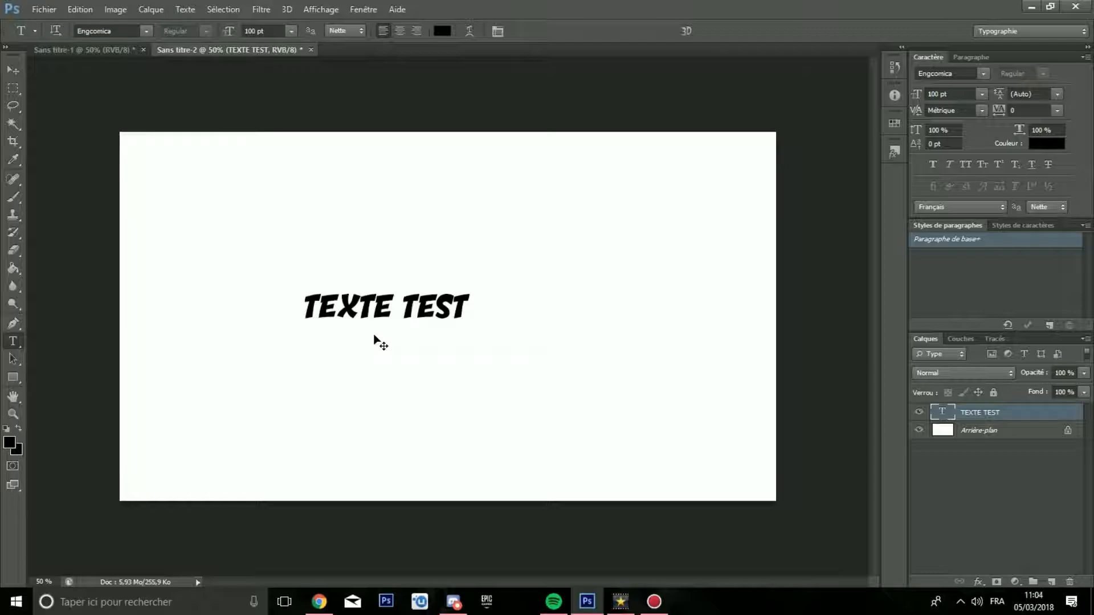
Step: Enlarge the TEXTE TEST text to about 182 % and place it near the canvas's upper edge, roughly centred
{"action": "key", "text": "ctrl+t"}
{"action": "left_click_drag", "start_coordinate": [474, 284], "coordinate": [598, 238]}
{"action": "left_click_drag", "start_coordinate": [513, 272], "coordinate": [459, 197]}
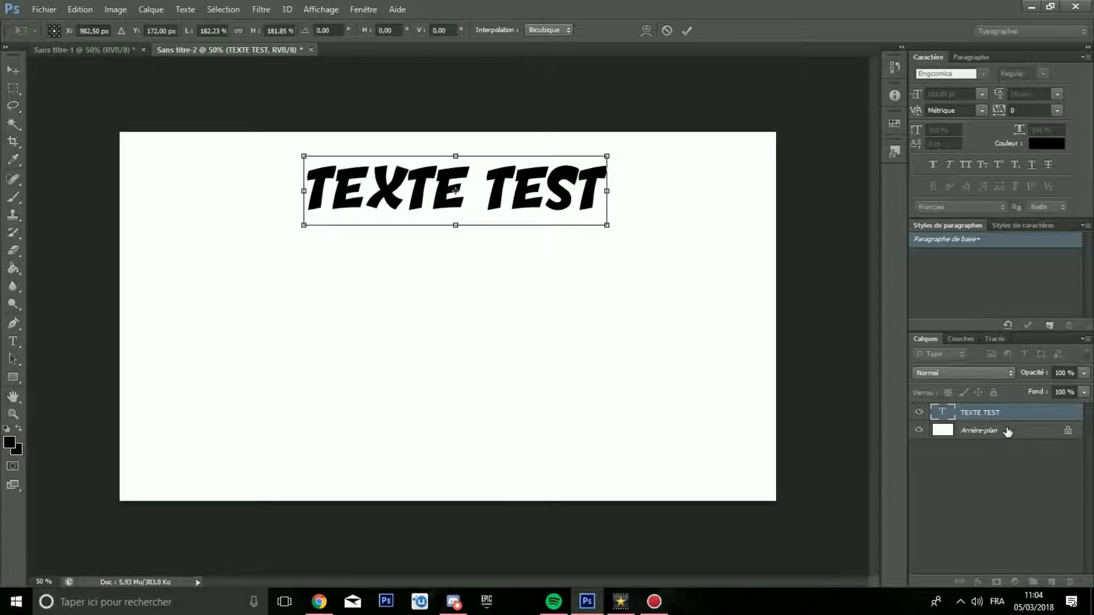
{"action": "key", "text": "t"}
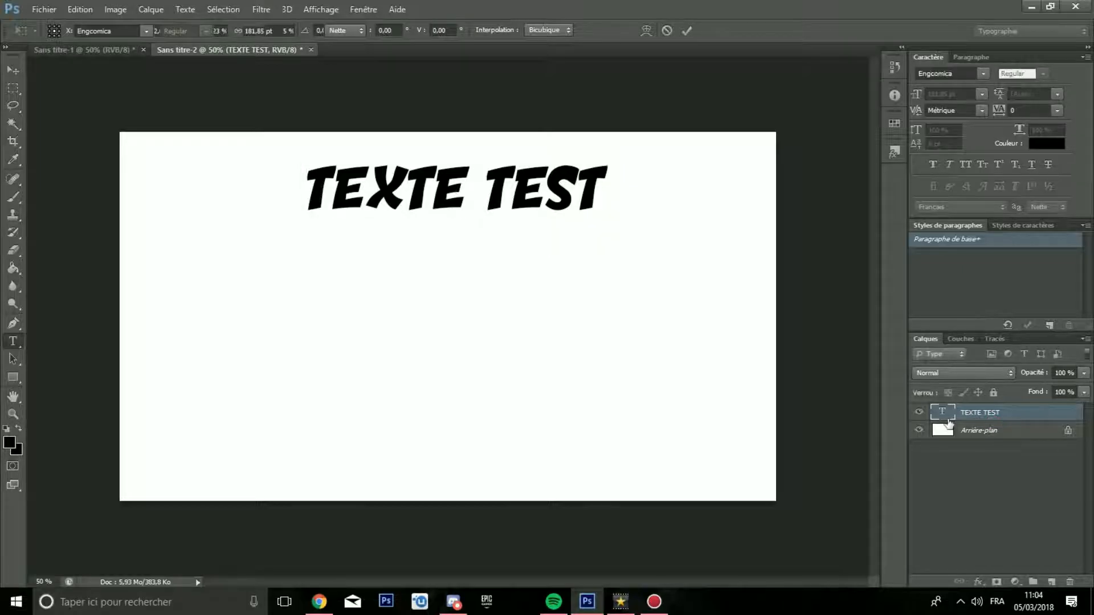
Step: Open the blending options of the TEXTE TEST layer and position the dialog clear of the text
{"action": "right_click", "coordinate": [996, 414]}
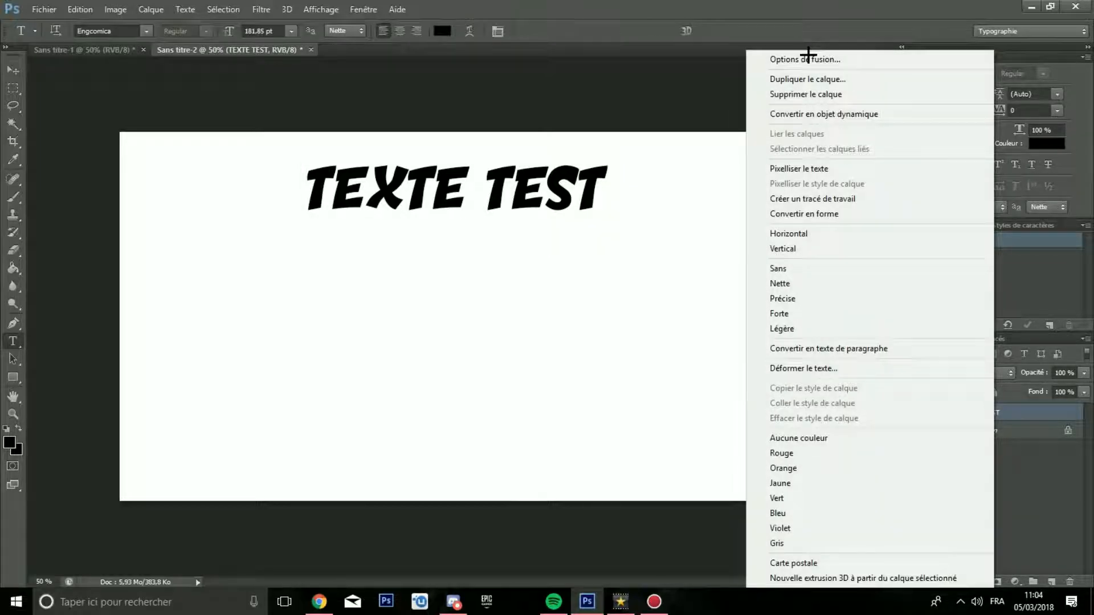
{"action": "left_click", "coordinate": [573, 119]}
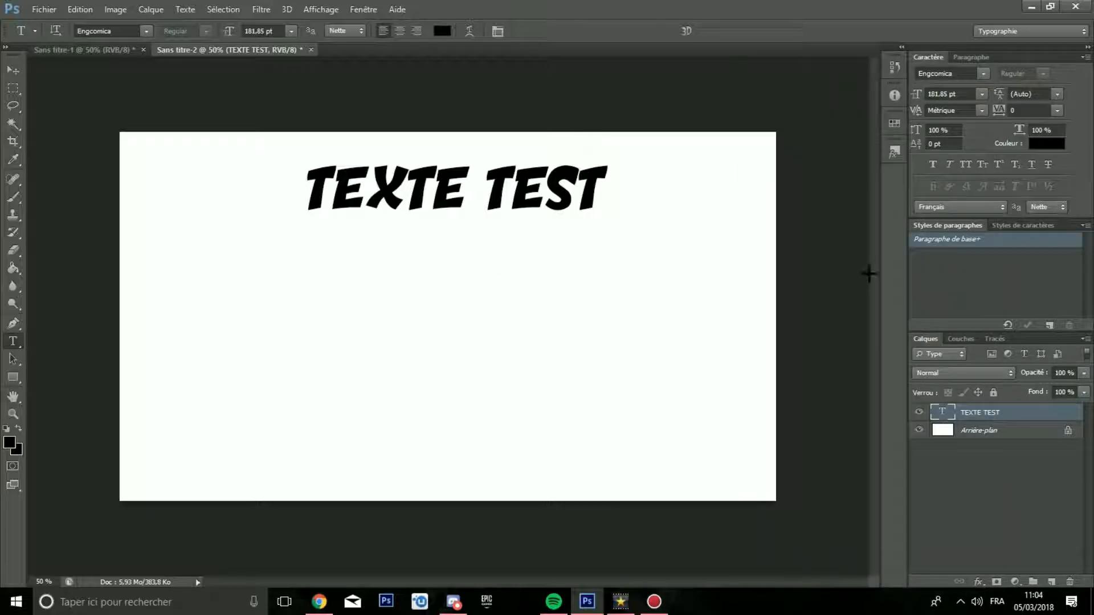
{"action": "right_click", "coordinate": [973, 415]}
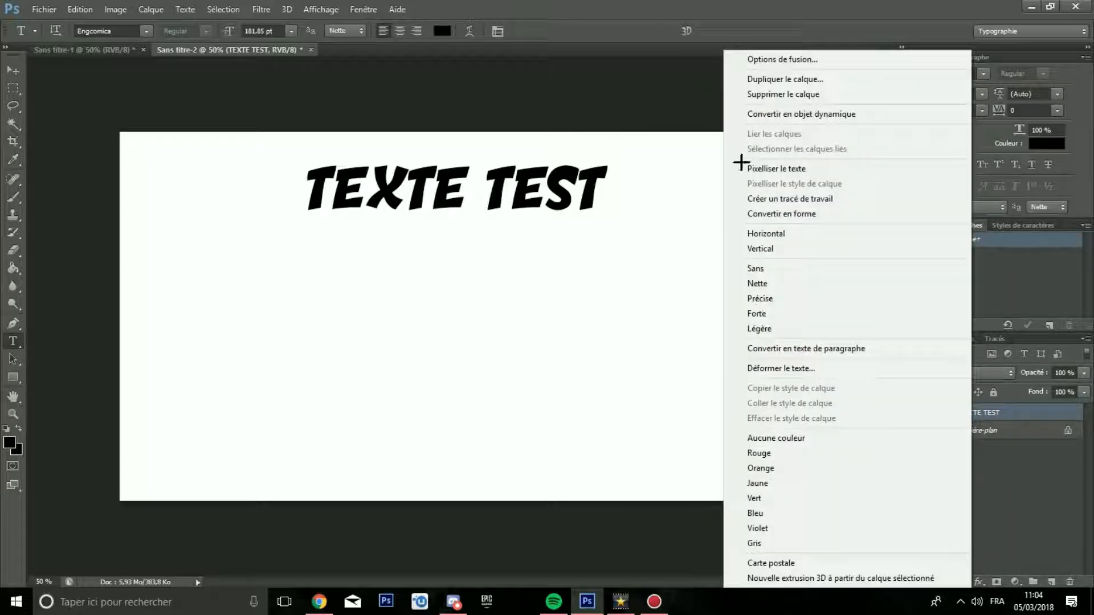
{"action": "key", "text": "Escape"}
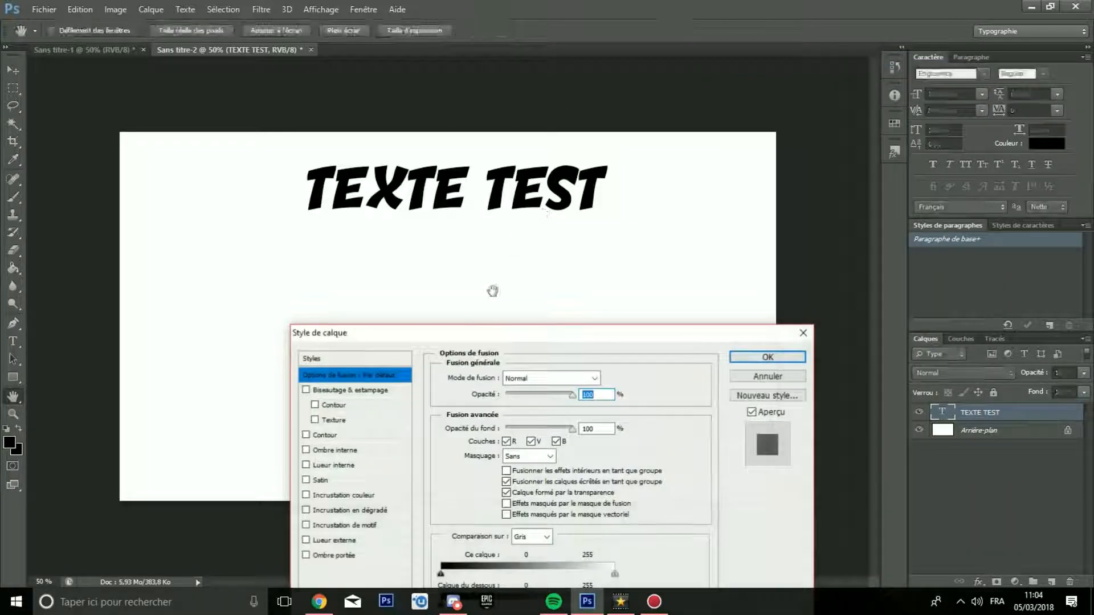
{"action": "left_click_drag", "start_coordinate": [496, 328], "coordinate": [855, 135]}
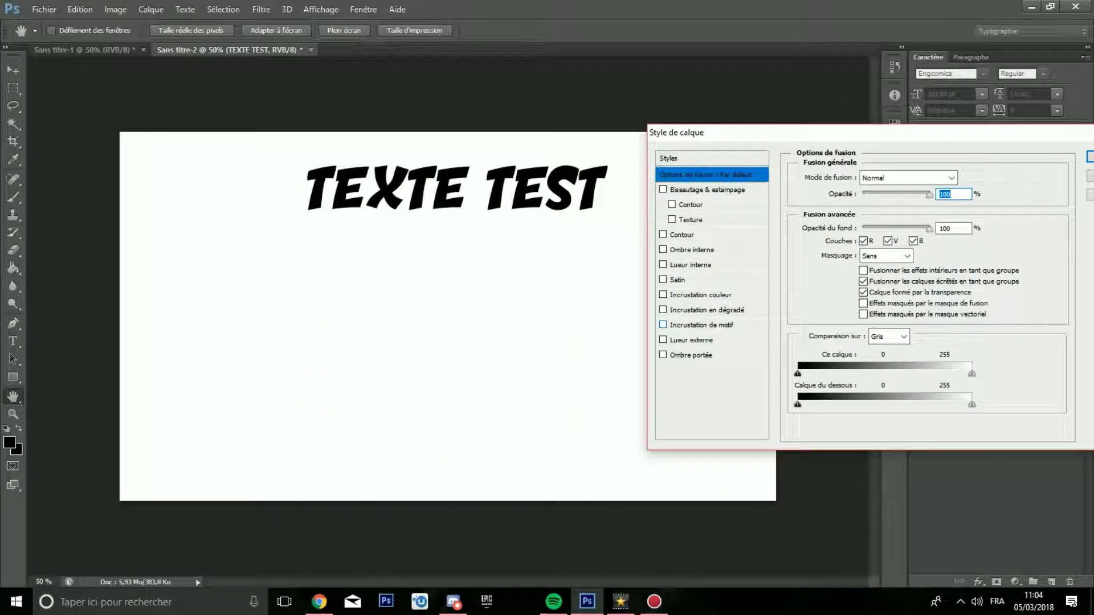
Step: Add a white Color Overlay to the text with its opacity set to 50 %
{"action": "left_click", "coordinate": [663, 325]}
{"action": "left_click", "coordinate": [663, 324]}
{"action": "left_click", "coordinate": [663, 295]}
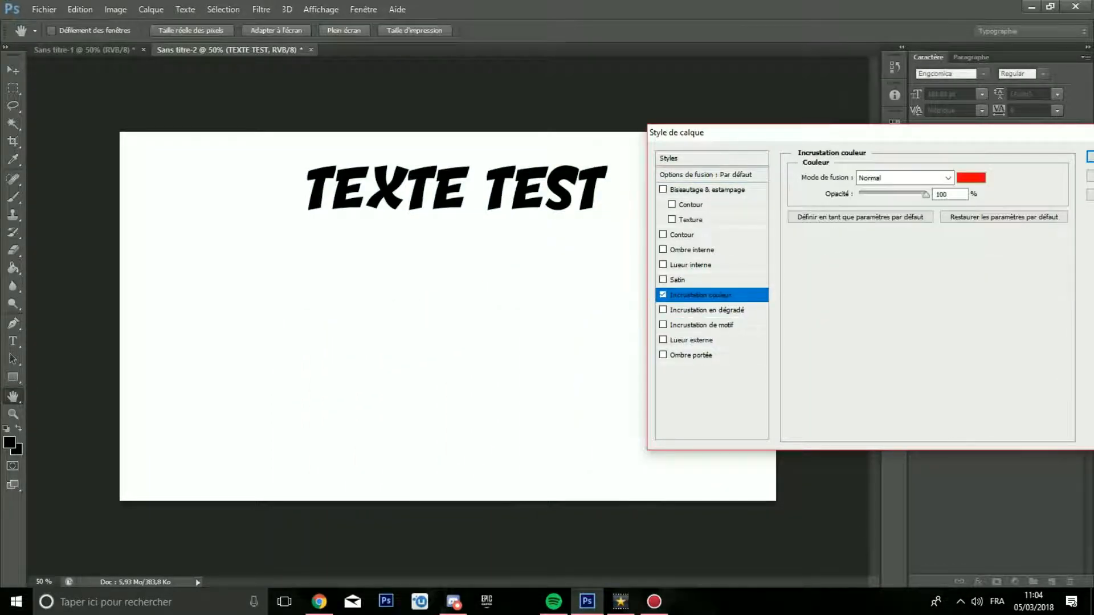
{"action": "left_click", "coordinate": [971, 178]}
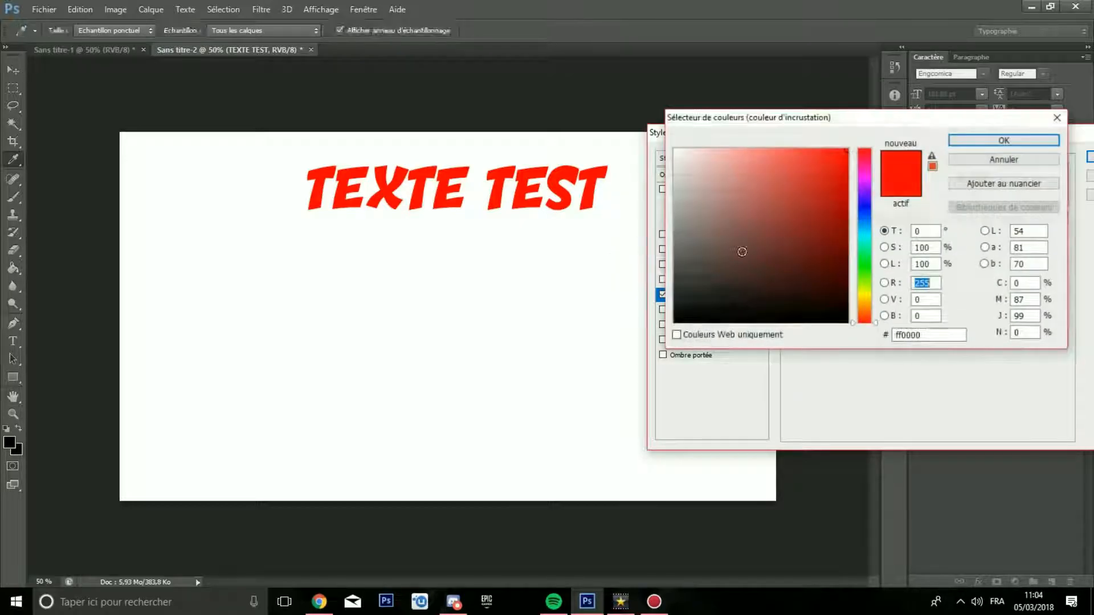
{"action": "left_click", "coordinate": [981, 140]}
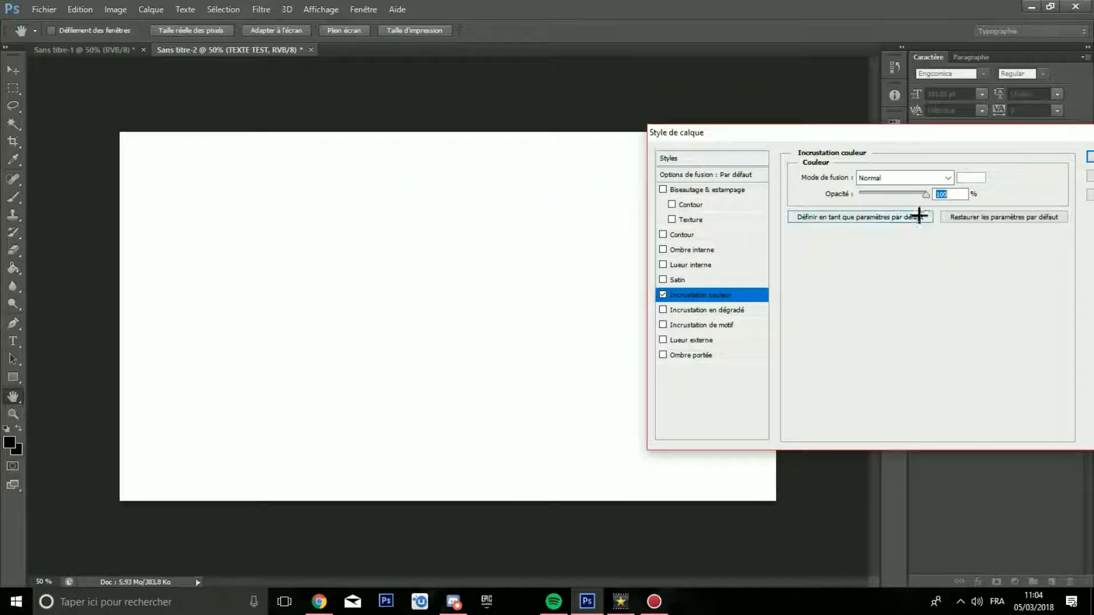
{"action": "left_click_drag", "start_coordinate": [926, 195], "coordinate": [892, 195]}
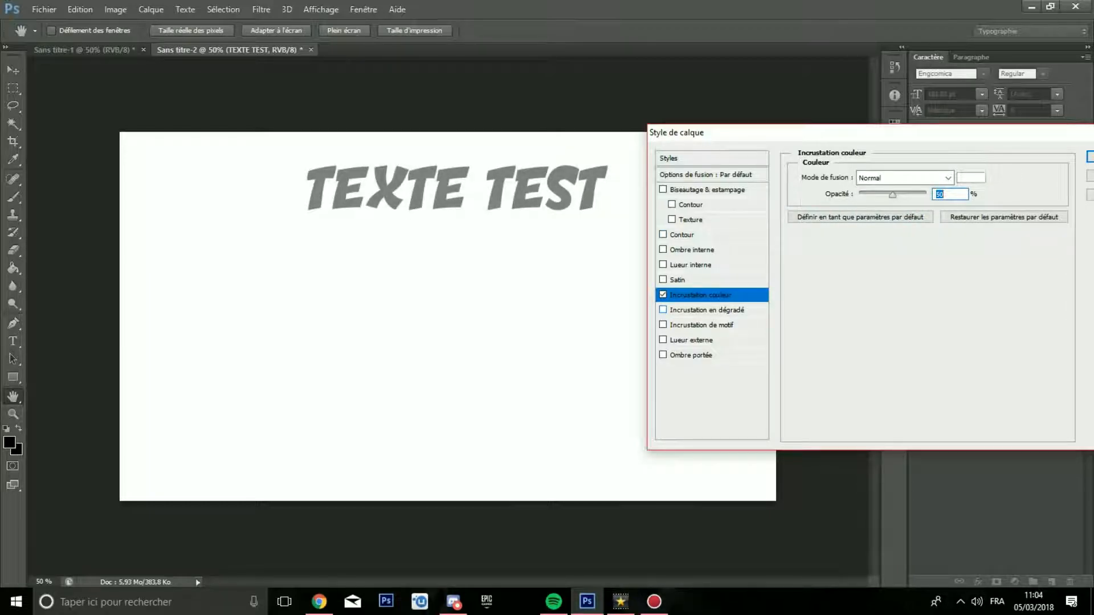
Step: Enable a Gradient Overlay on the text, try the blue-red-yellow preset and choose the black-to-white preset
{"action": "left_click", "coordinate": [707, 310]}
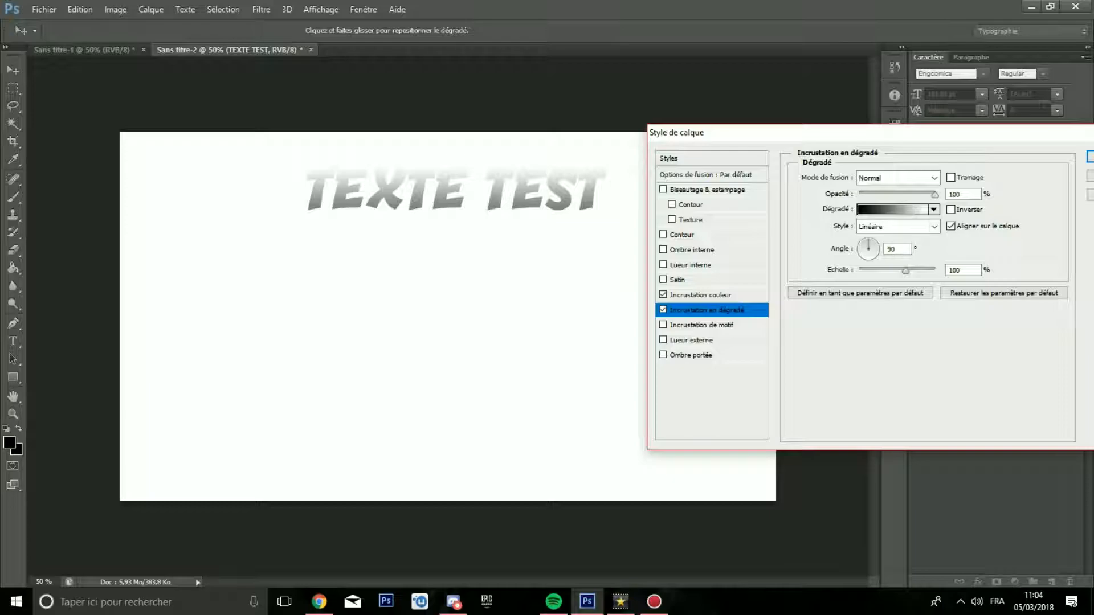
{"action": "left_click", "coordinate": [933, 209]}
{"action": "left_click", "coordinate": [939, 235]}
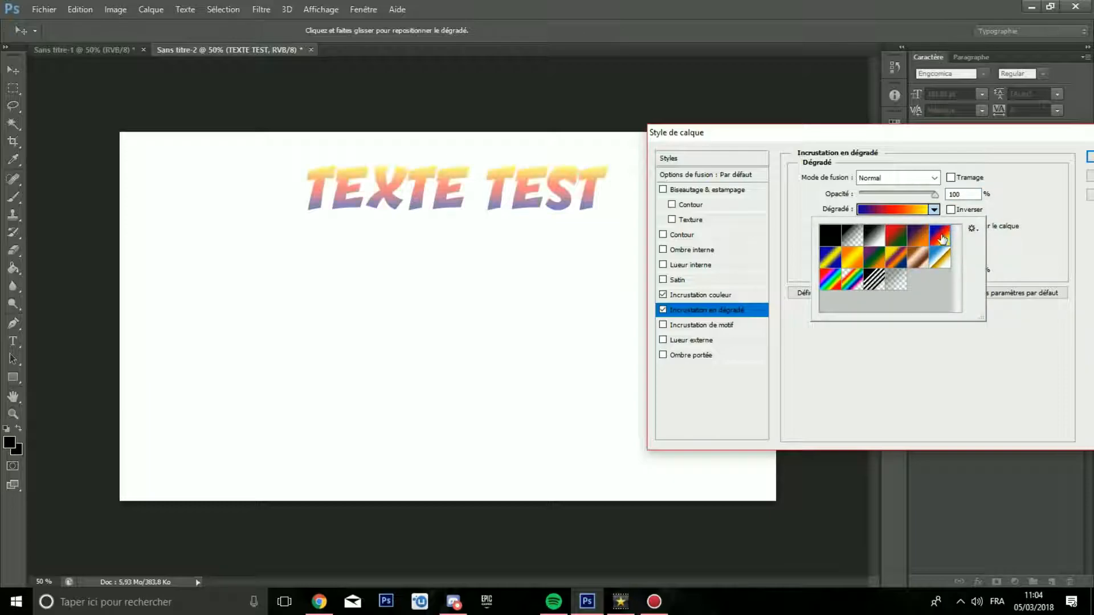
{"action": "left_click", "coordinate": [877, 240]}
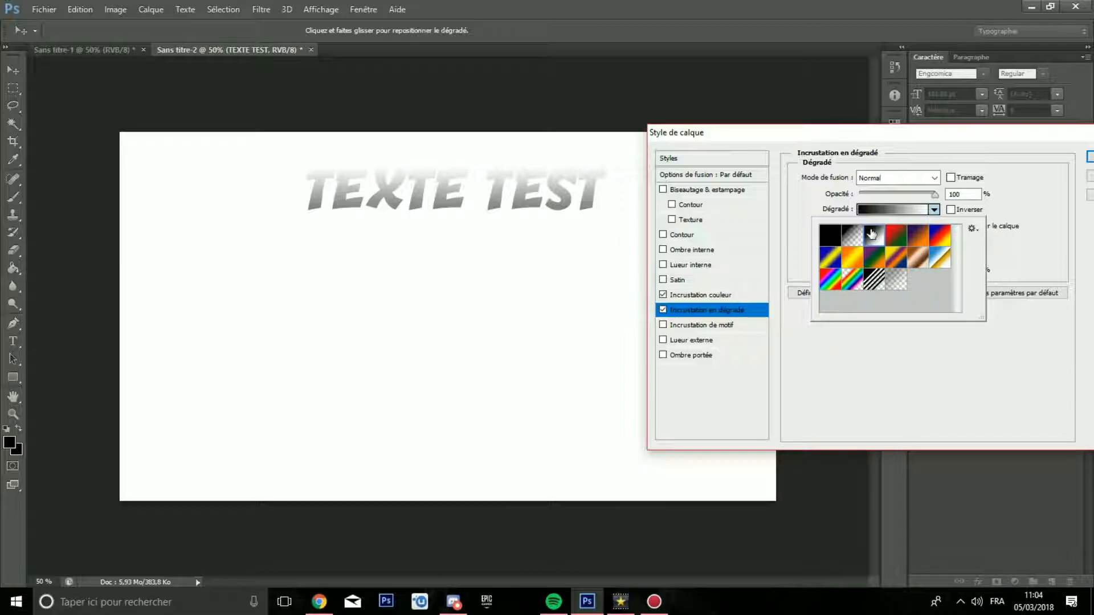
{"action": "right_click", "coordinate": [873, 245]}
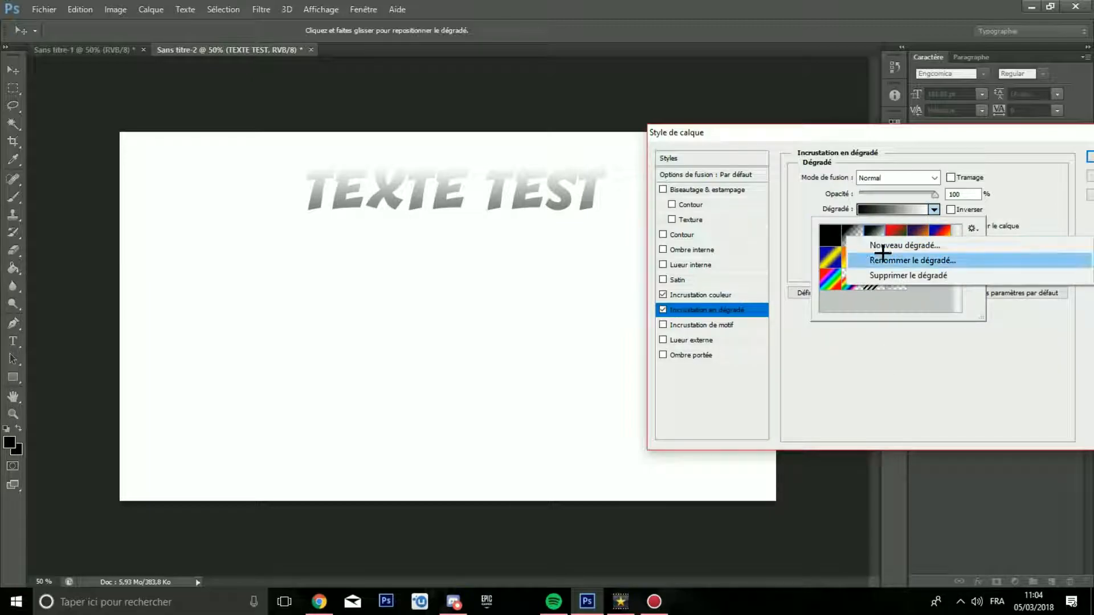
{"action": "left_click", "coordinate": [909, 322]}
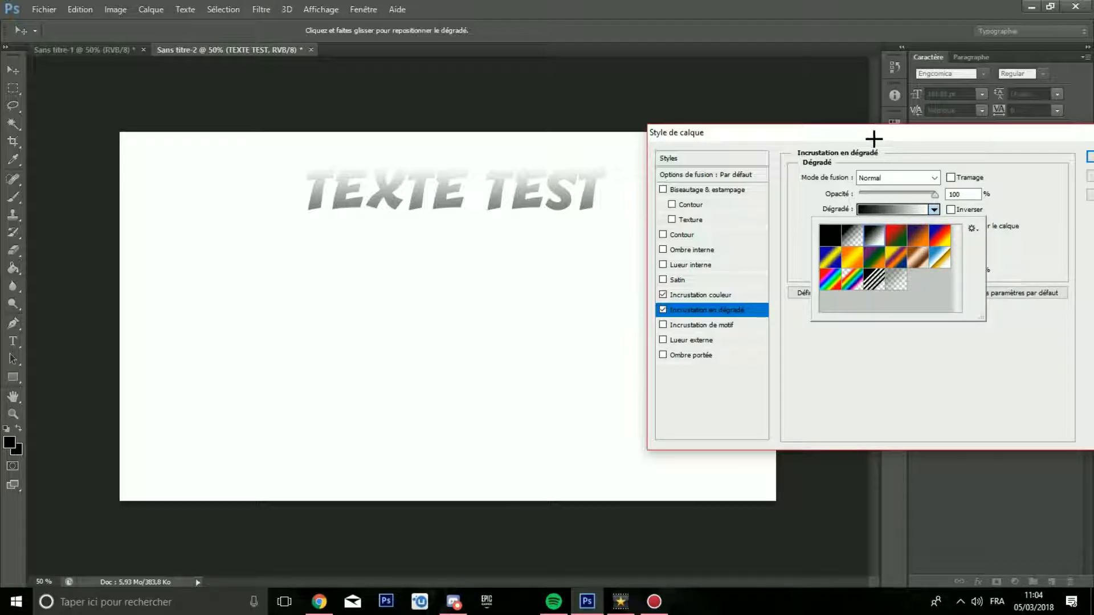
Step: Edit the overlay gradient and set its starting colour stop to bright green (#3cff00)
{"action": "left_click_drag", "start_coordinate": [871, 137], "coordinate": [824, 119]}
{"action": "left_click", "coordinate": [845, 192]}
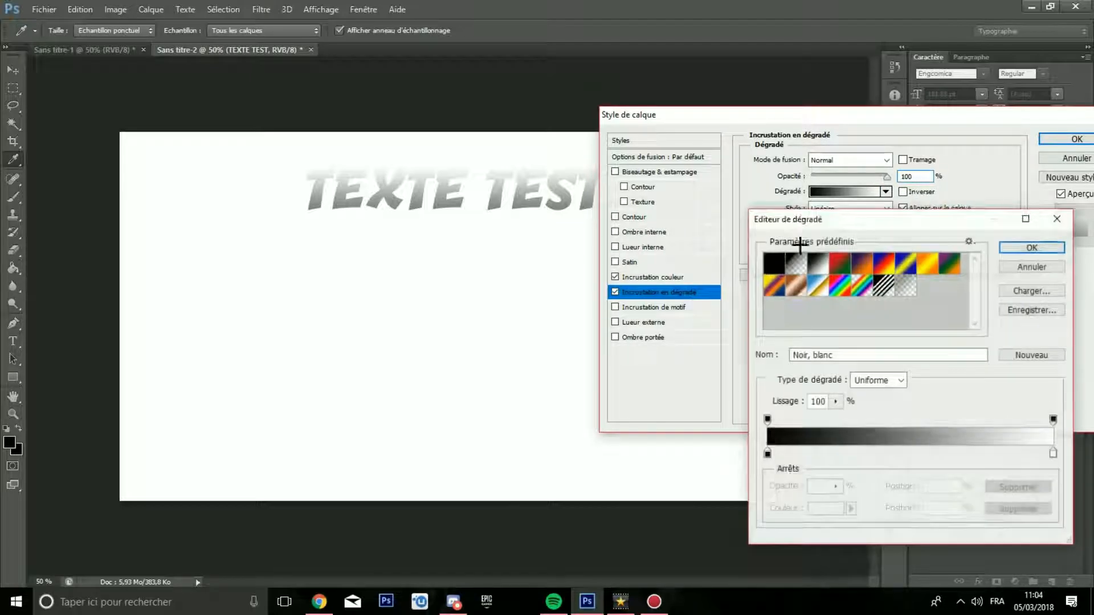
{"action": "left_click", "coordinate": [768, 452]}
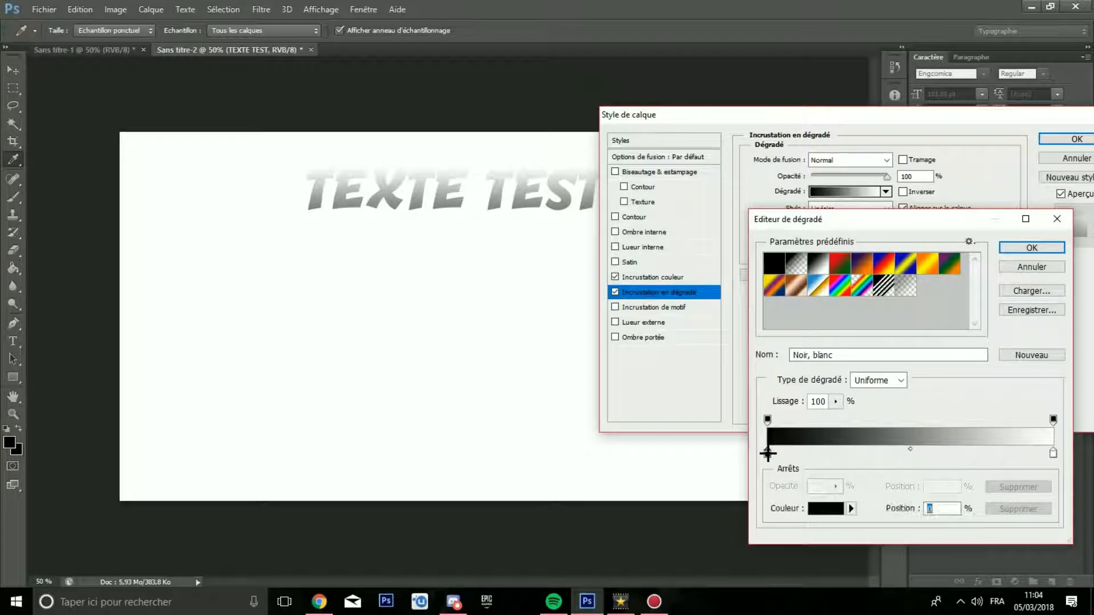
{"action": "left_click", "coordinate": [825, 508]}
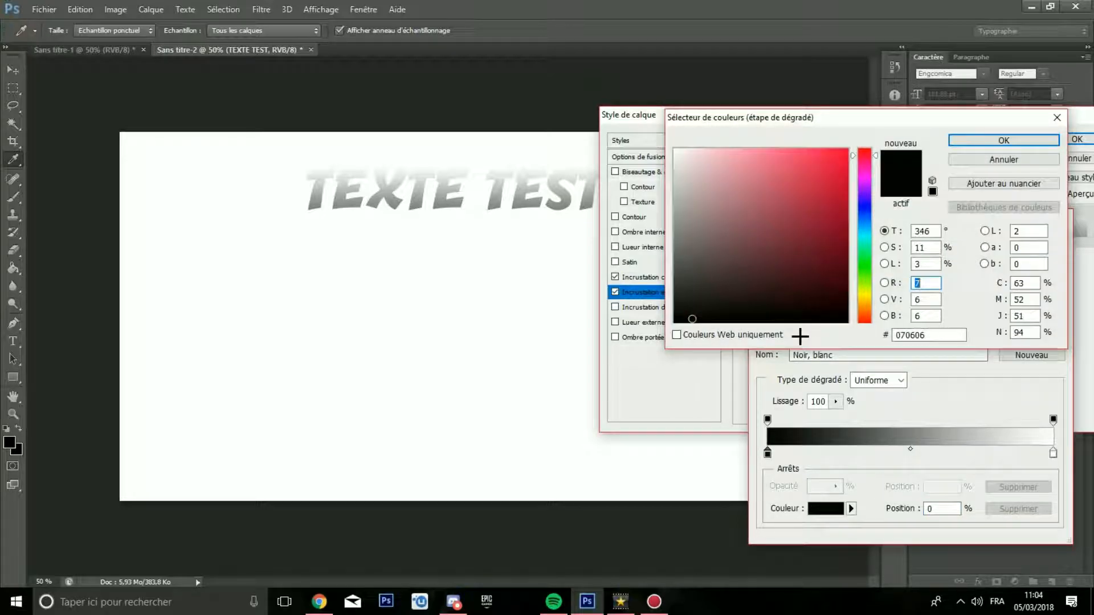
{"action": "left_click", "coordinate": [845, 151]}
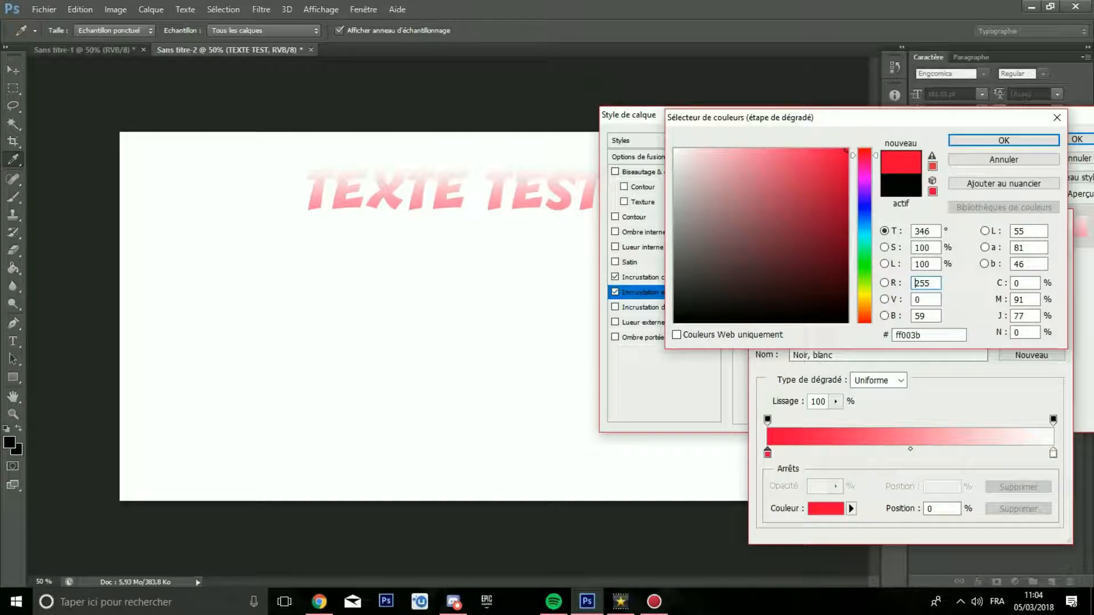
{"action": "left_click", "coordinate": [864, 272]}
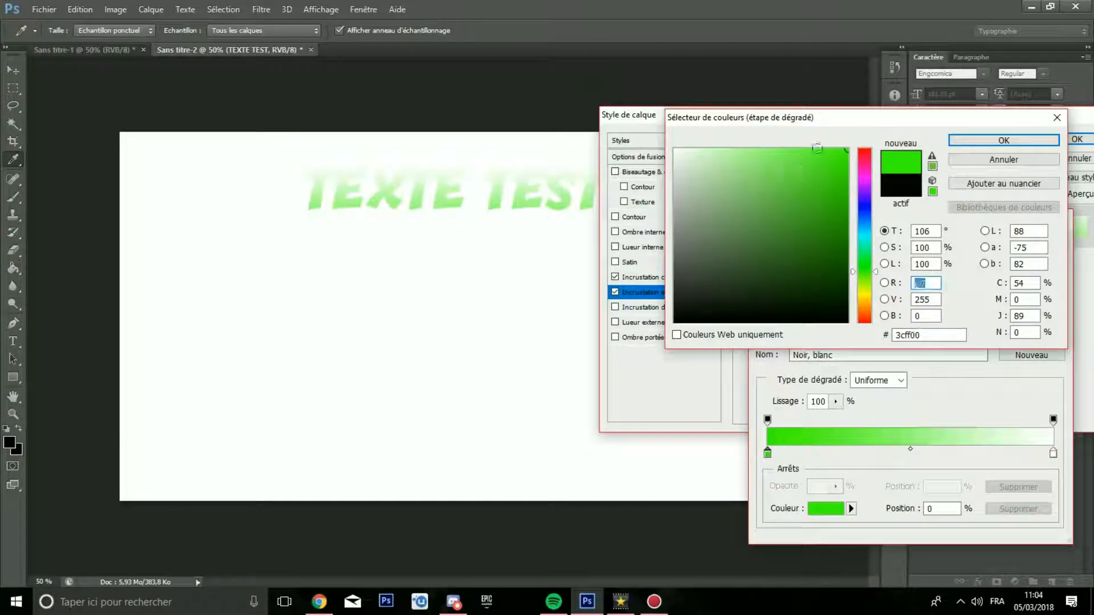
{"action": "left_click", "coordinate": [1004, 140]}
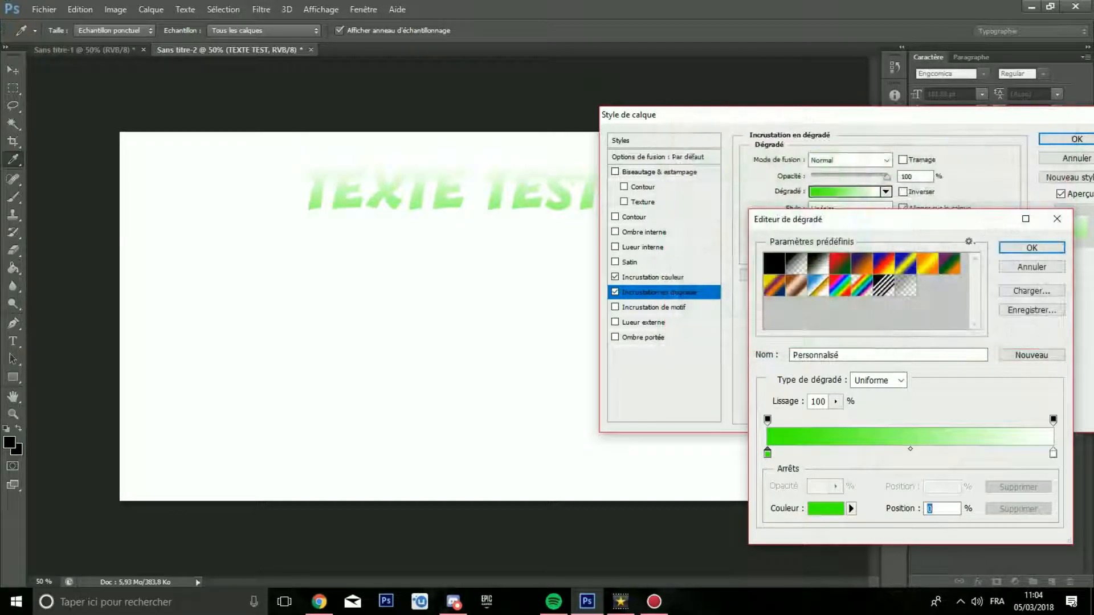
Step: Set the gradient's end colour stop to black (#000000), apply the gradient and reduce the overlay's scale
{"action": "left_click", "coordinate": [1052, 455]}
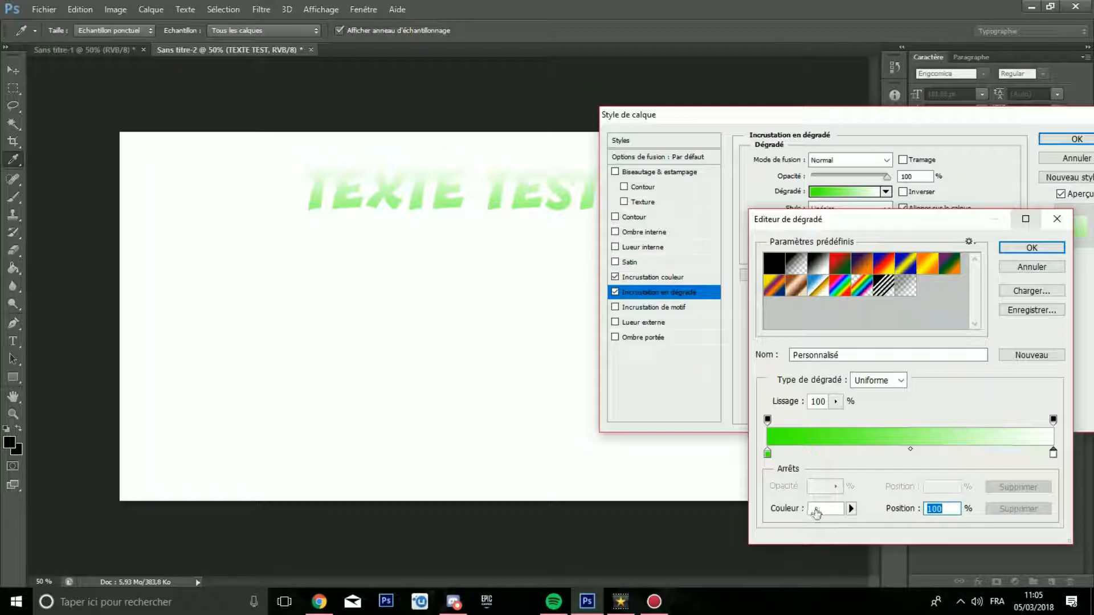
{"action": "left_click", "coordinate": [816, 511]}
{"action": "left_click_drag", "start_coordinate": [770, 258], "coordinate": [925, 342]}
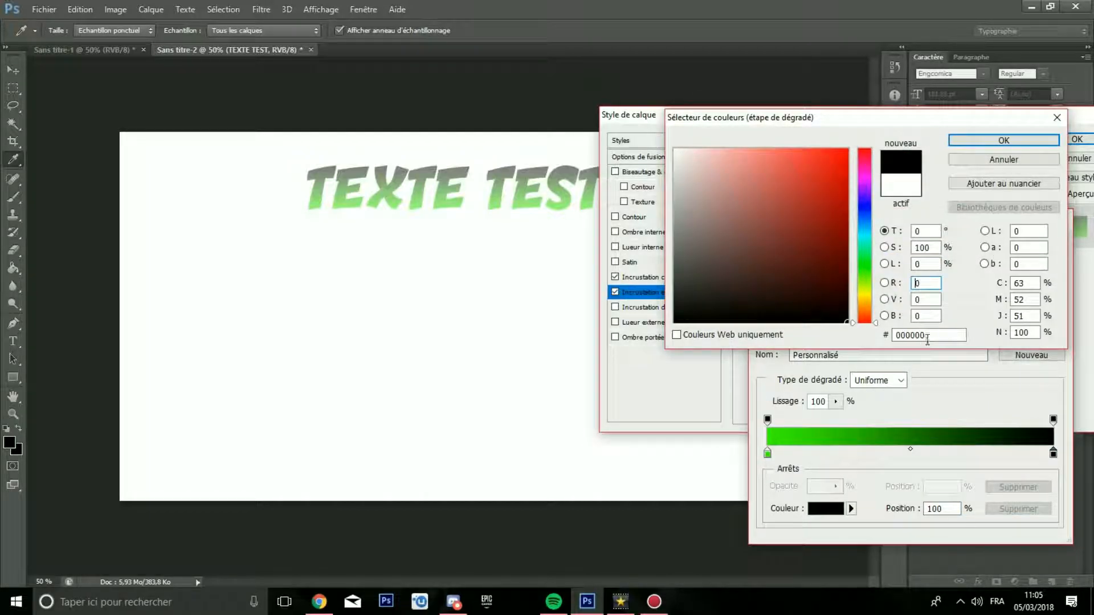
{"action": "left_click", "coordinate": [981, 141]}
{"action": "left_click", "coordinate": [1014, 243]}
{"action": "left_click_drag", "start_coordinate": [858, 252], "coordinate": [818, 252]}
Step: Set the overlay gradient's starting colour stop to red (#ff0000) and apply the gradient
{"action": "left_click", "coordinate": [887, 191]}
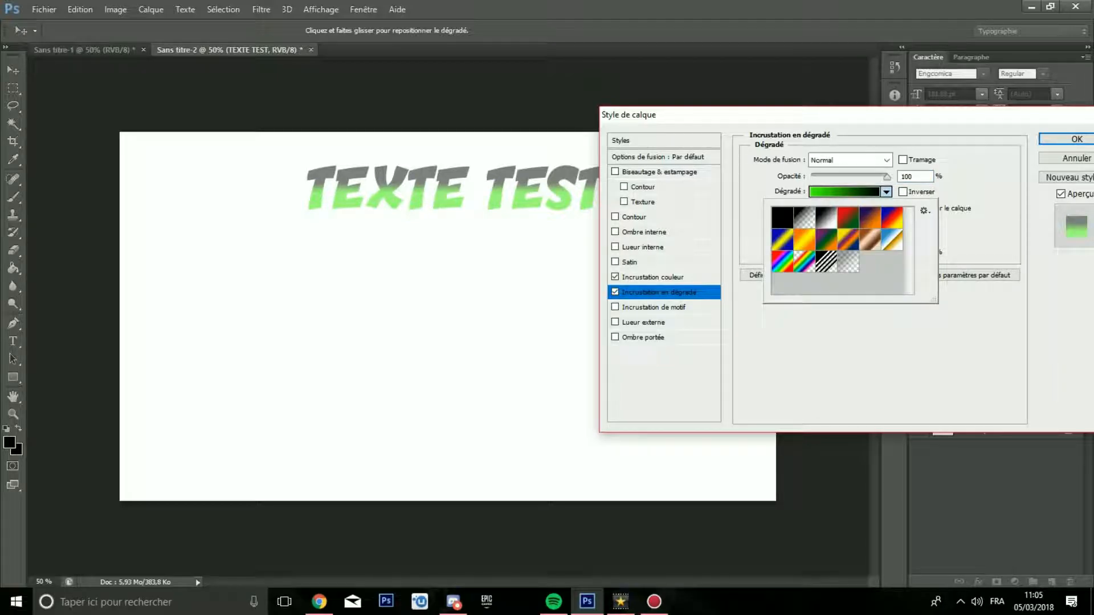
{"action": "left_click", "coordinate": [837, 192]}
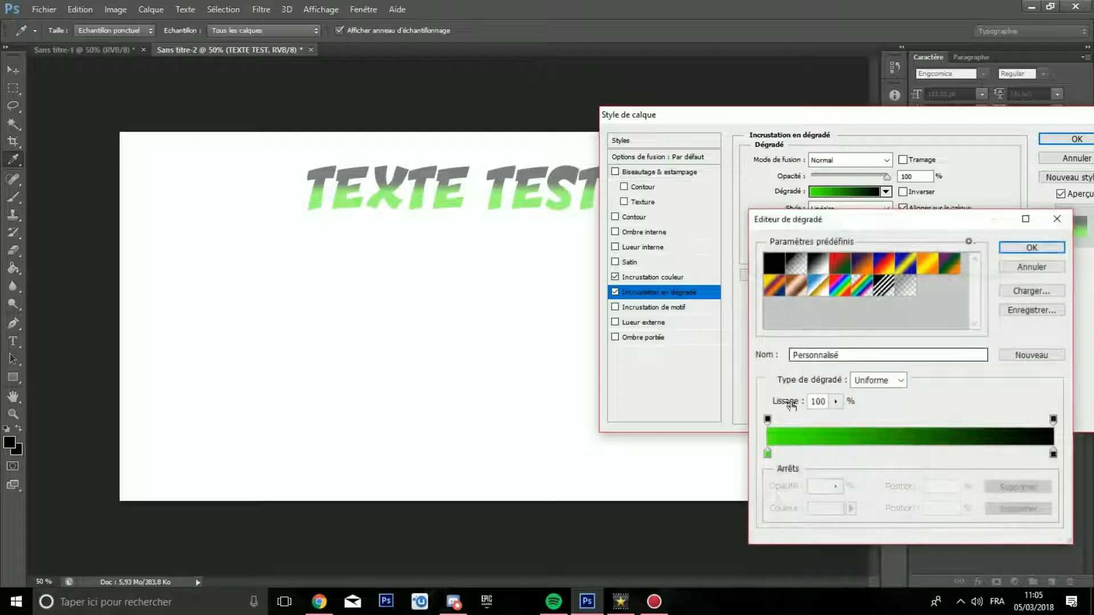
{"action": "left_click", "coordinate": [767, 453]}
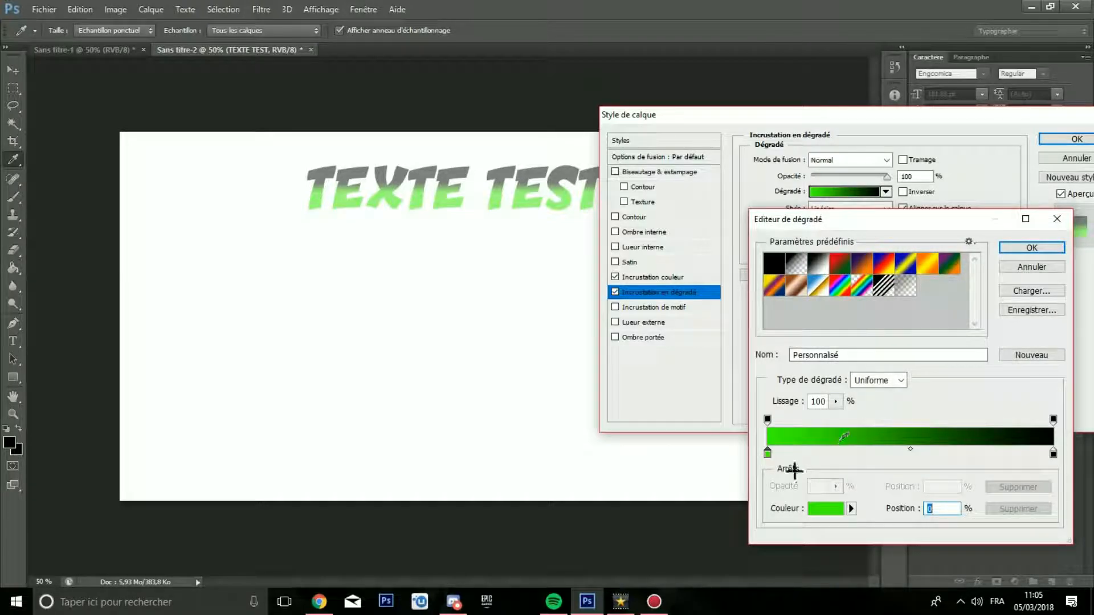
{"action": "left_click", "coordinate": [828, 510]}
{"action": "left_click", "coordinate": [871, 147]}
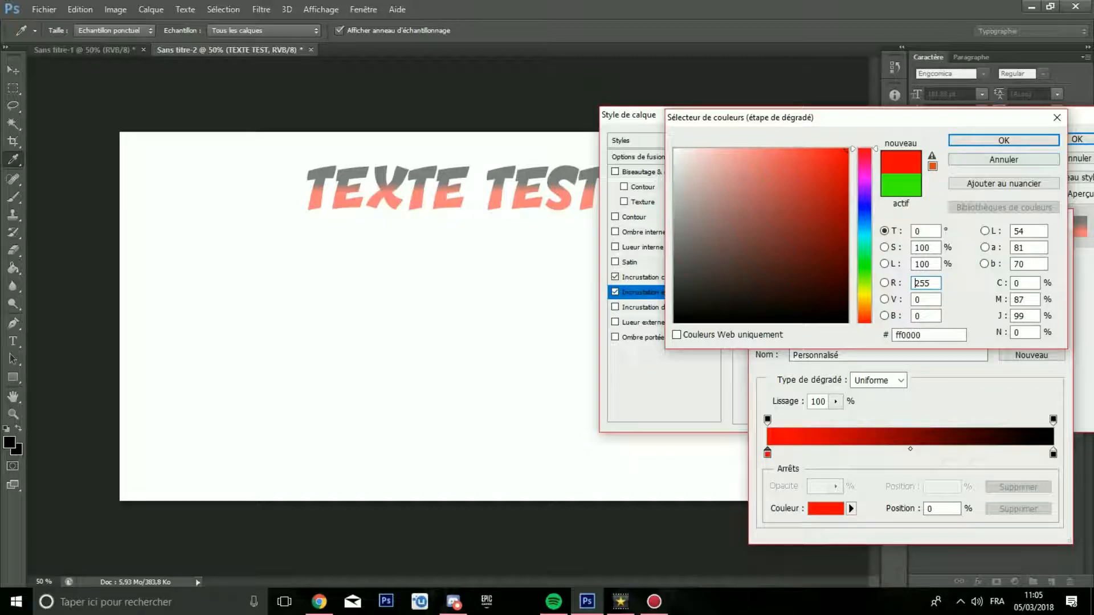
{"action": "key", "text": "Return"}
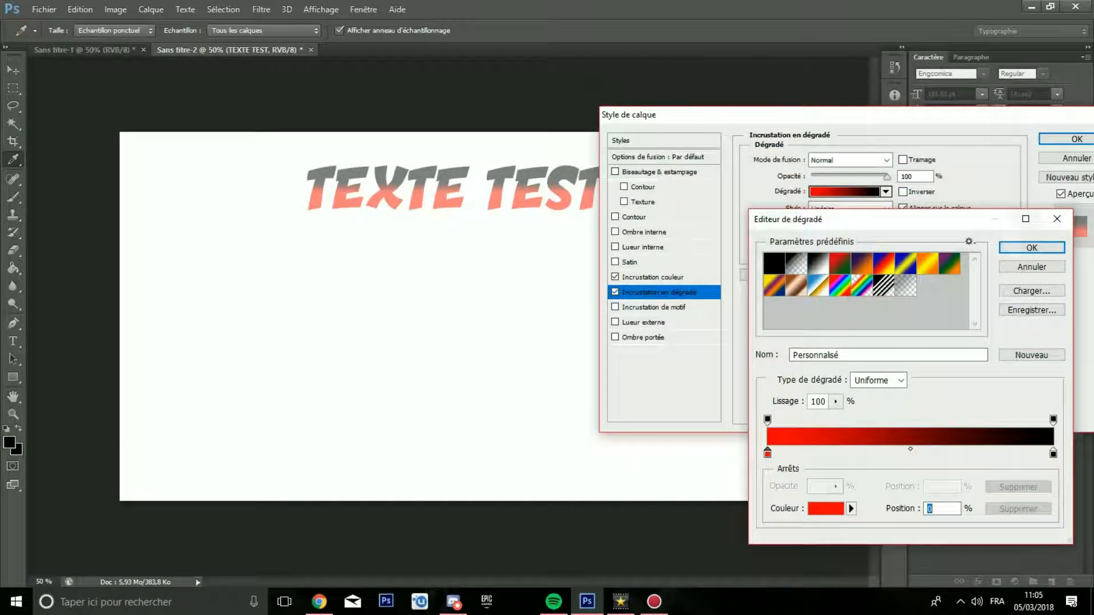
{"action": "key", "text": "Return"}
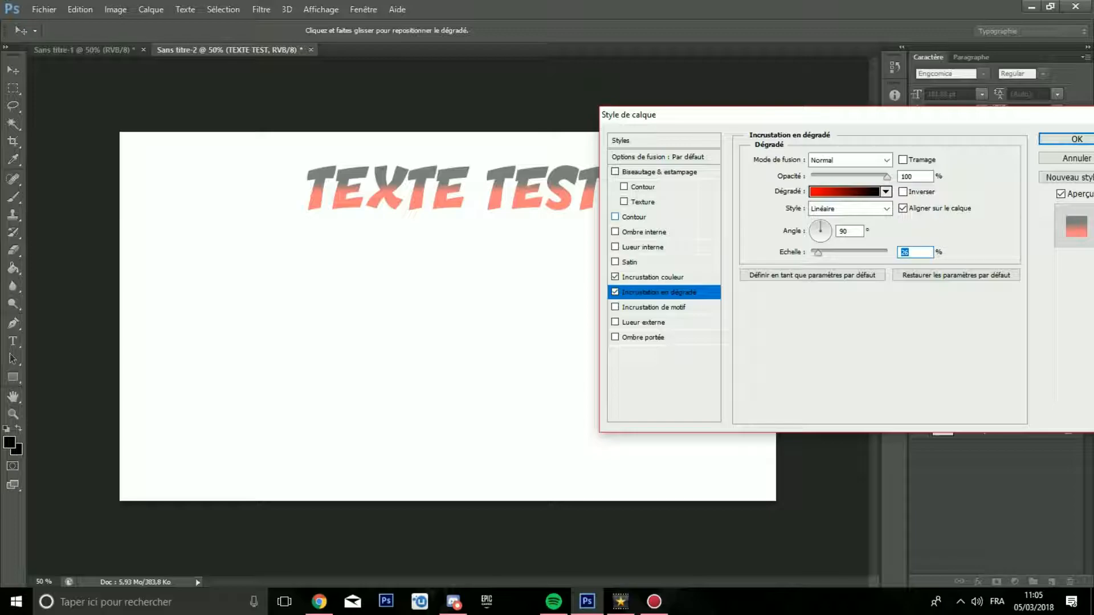
Step: Add a black Stroke effect to the text with a size of 20 px
{"action": "left_click", "coordinate": [634, 217]}
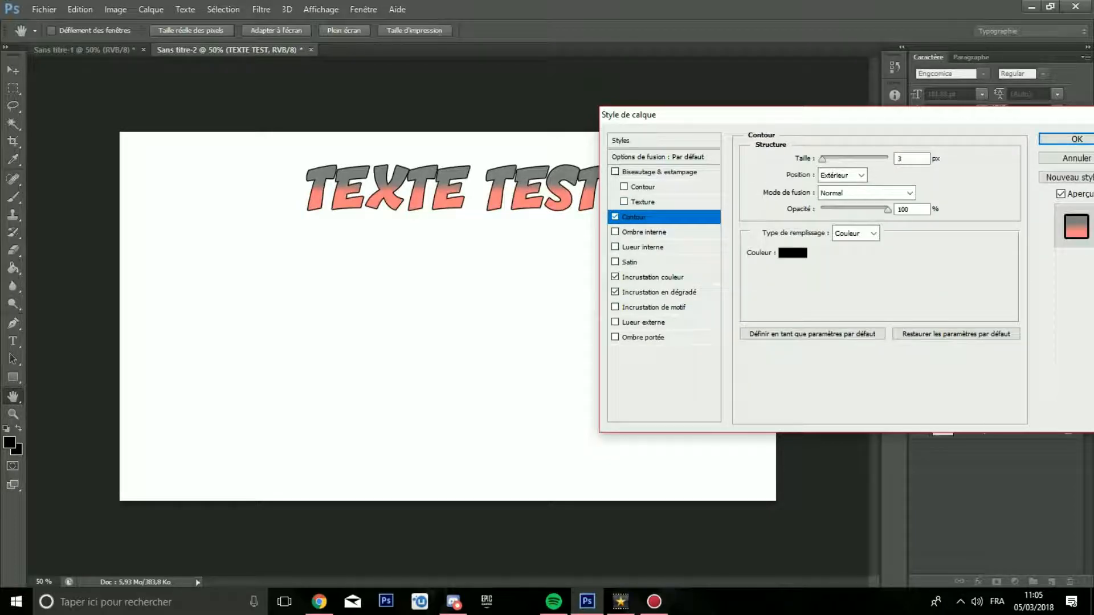
{"action": "left_click_drag", "start_coordinate": [823, 159], "coordinate": [832, 159]}
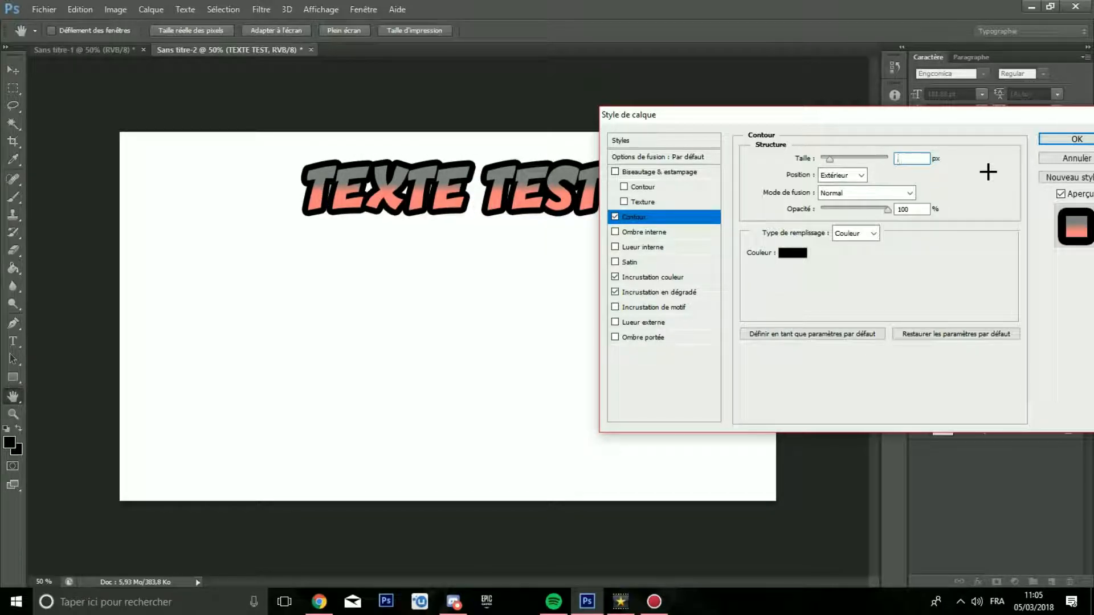
{"action": "type", "text": "20"}
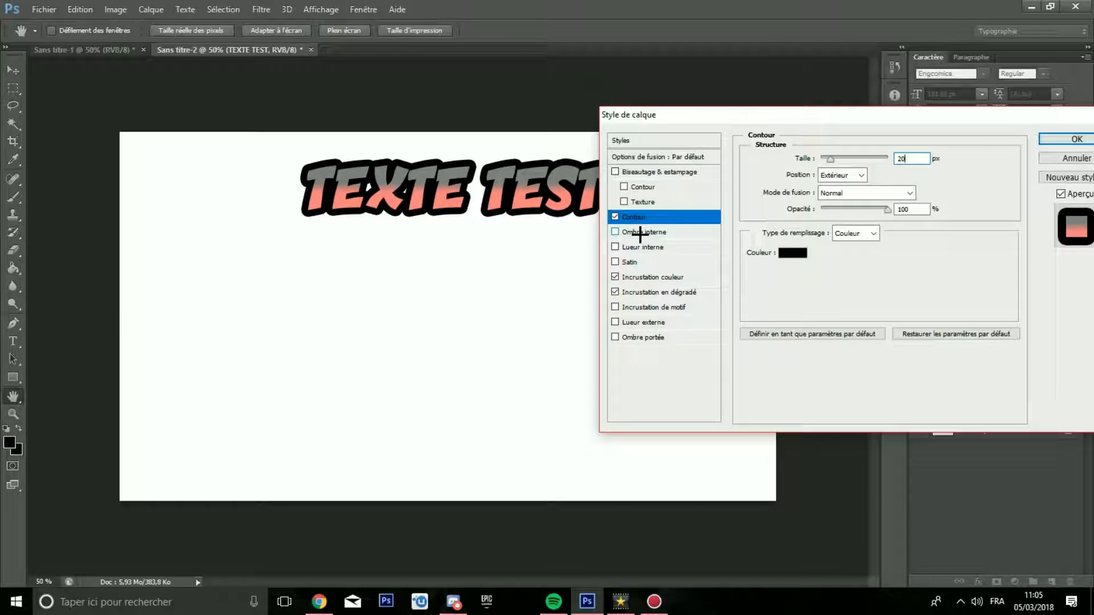
Step: Try the stroke's inside and centre positions, and return it to outside
{"action": "left_click", "coordinate": [838, 175]}
{"action": "left_click", "coordinate": [832, 200]}
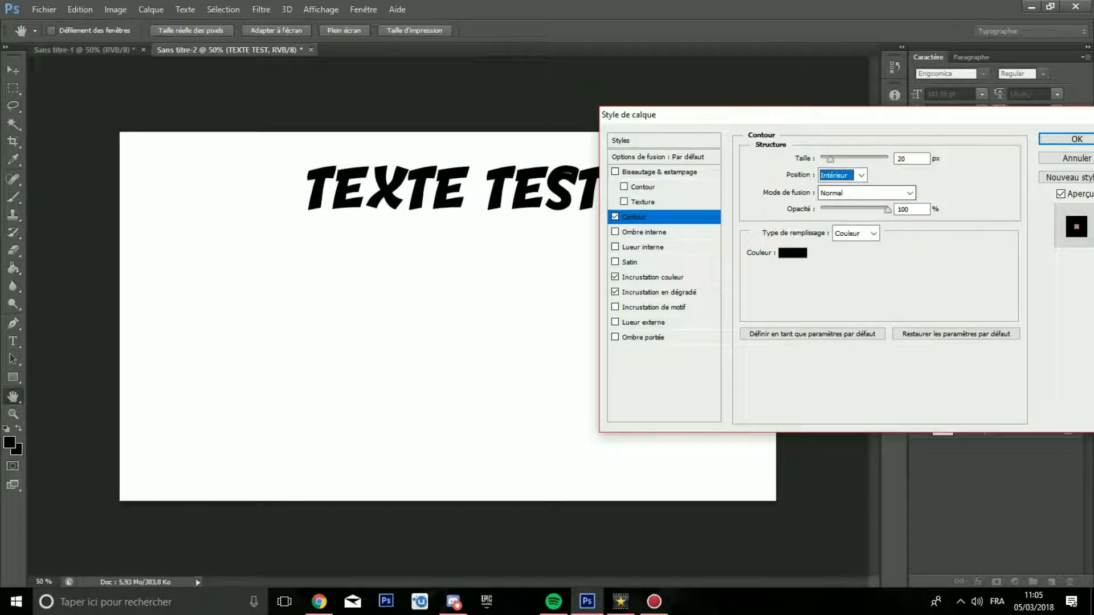
{"action": "left_click", "coordinate": [840, 175]}
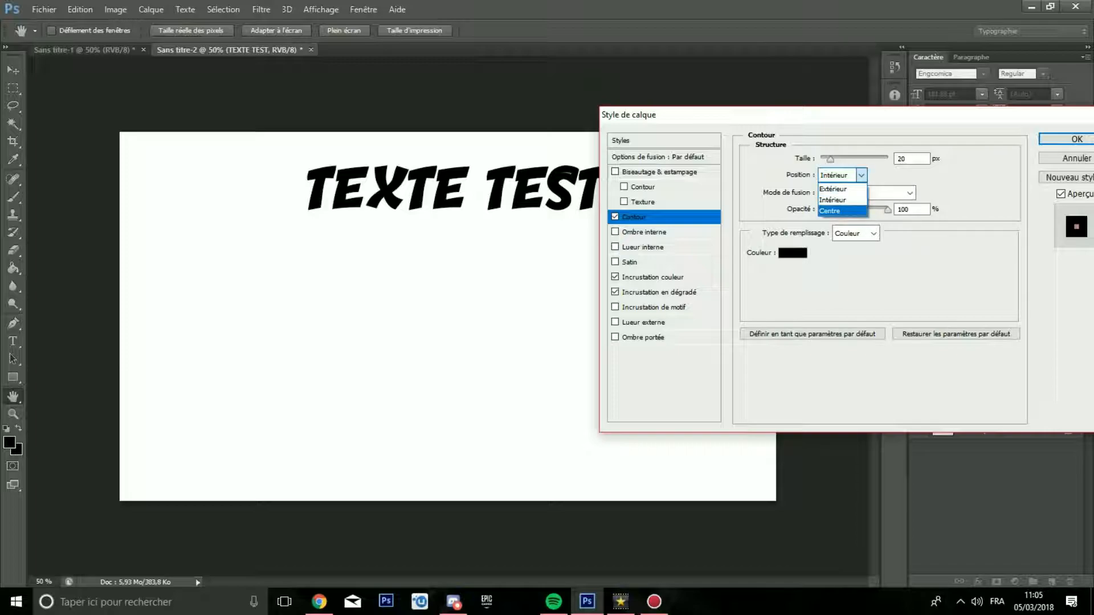
{"action": "left_click", "coordinate": [838, 200]}
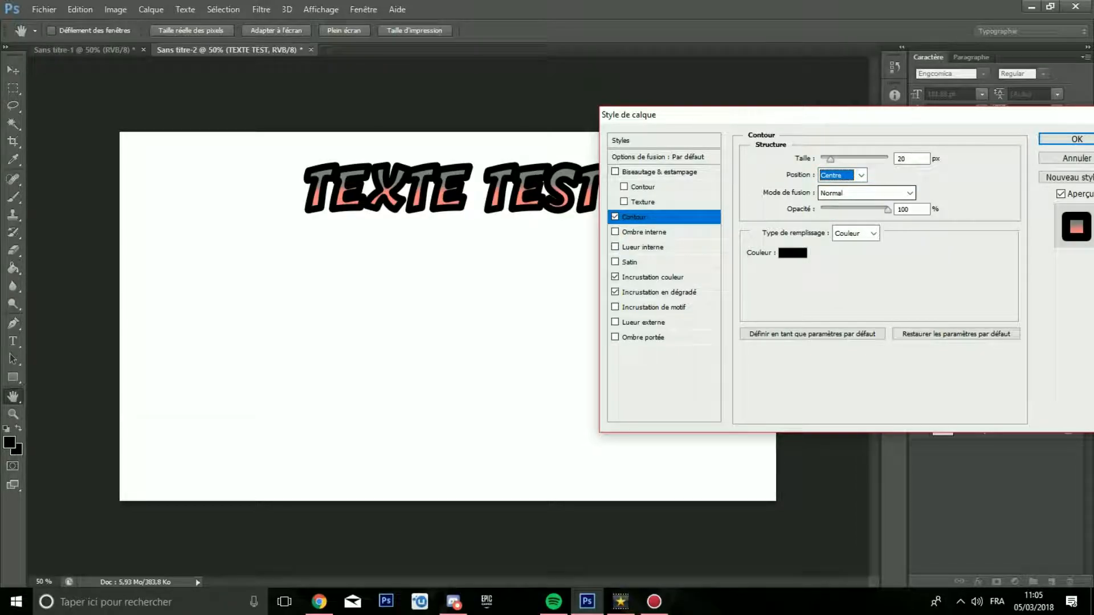
{"action": "left_click", "coordinate": [841, 175]}
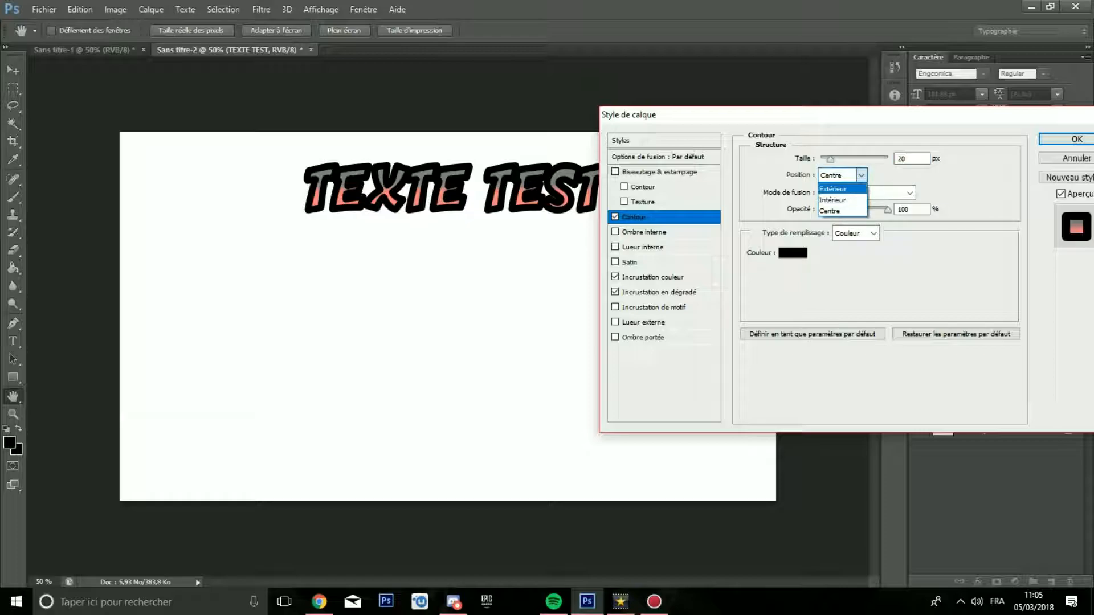
{"action": "left_click", "coordinate": [837, 200]}
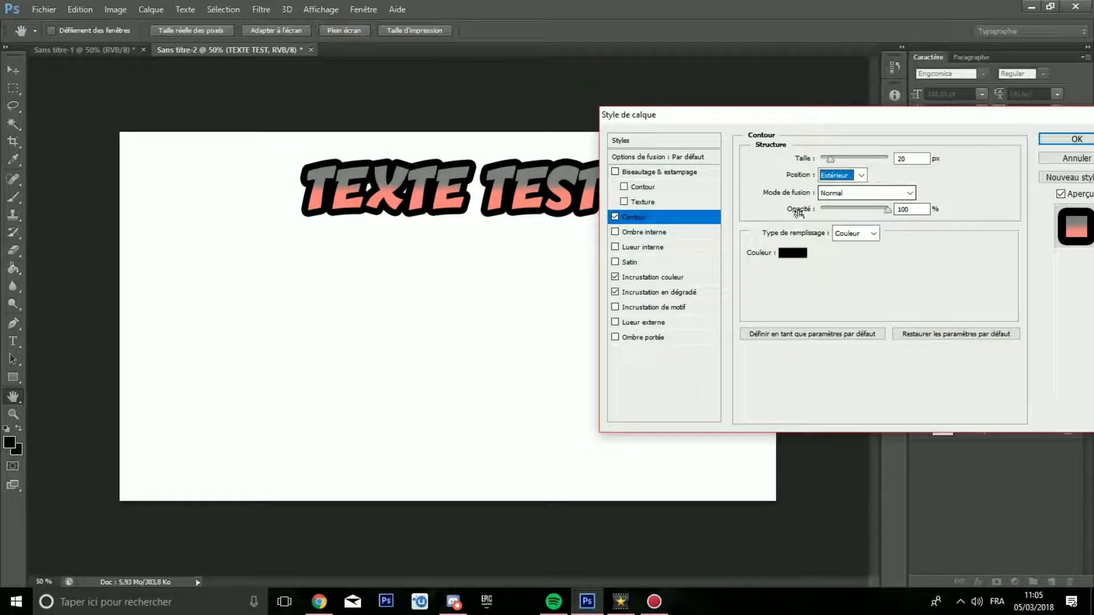
Step: Try a gradient fill type for the stroke and switch it back to a solid colour
{"action": "left_click", "coordinate": [871, 235]}
{"action": "left_click", "coordinate": [849, 254]}
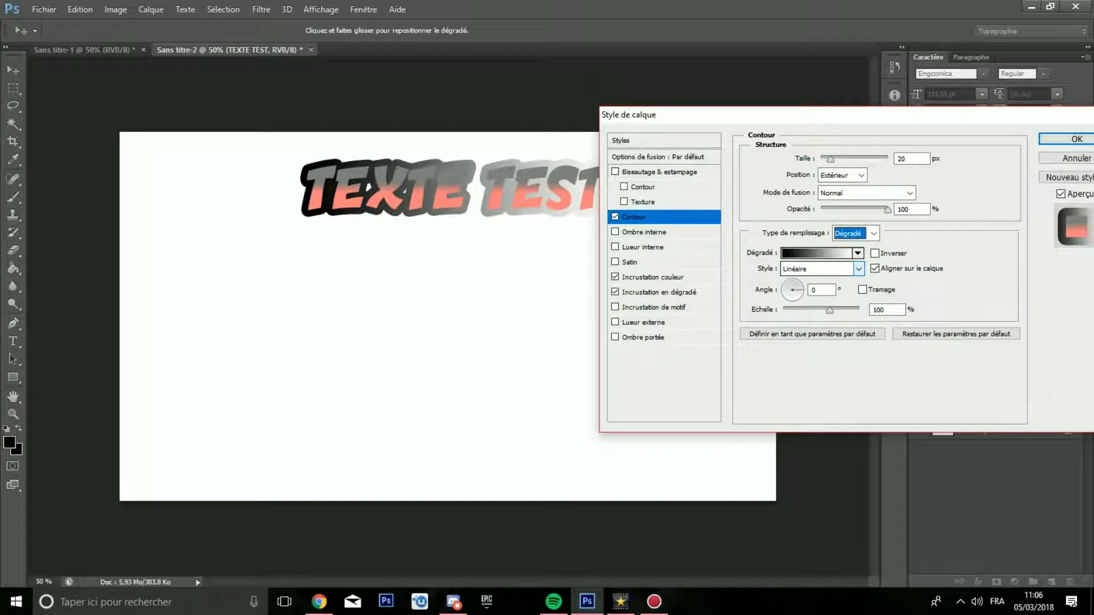
{"action": "left_click", "coordinate": [872, 233]}
{"action": "left_click", "coordinate": [849, 242]}
Step: Add an Inner Shadow to the text with a distance of 0 px and a size of 20 px
{"action": "left_click", "coordinate": [644, 232]}
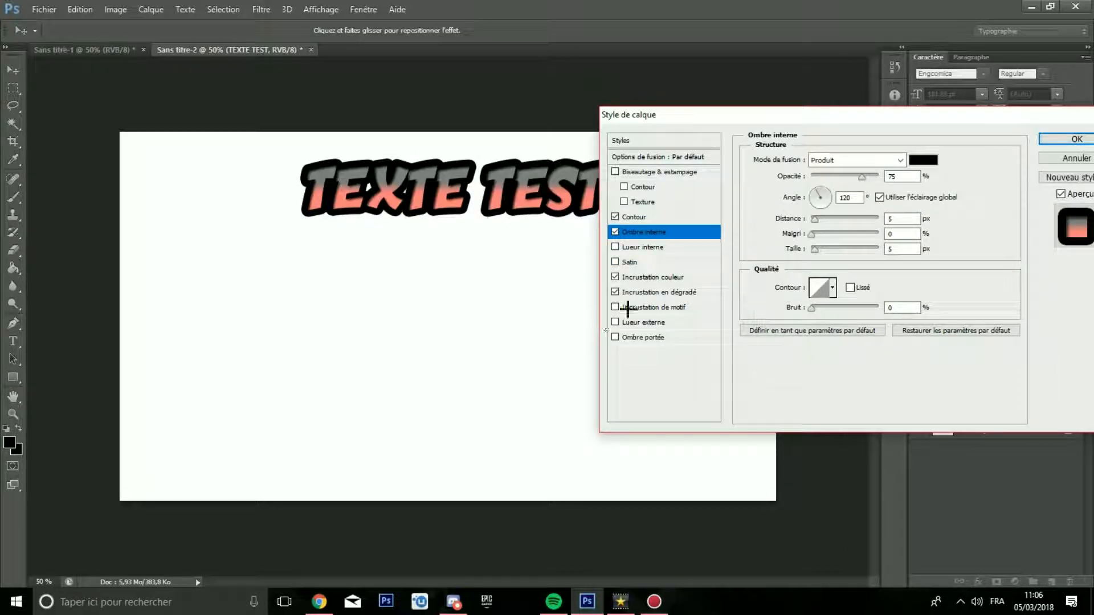
{"action": "left_click_drag", "start_coordinate": [774, 120], "coordinate": [819, 107]}
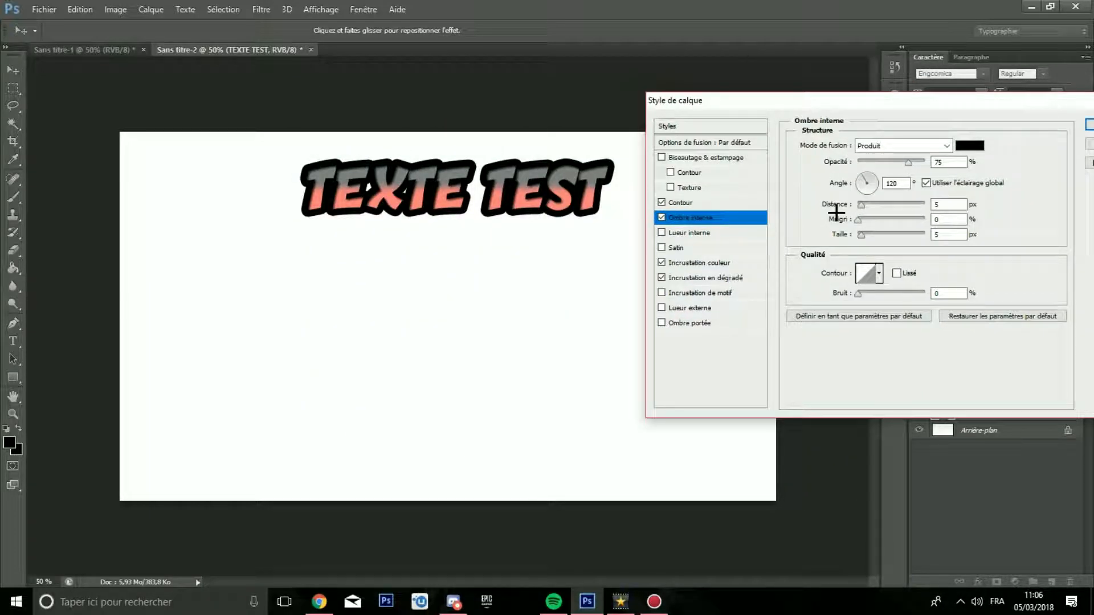
{"action": "left_click_drag", "start_coordinate": [861, 204], "coordinate": [866, 234]}
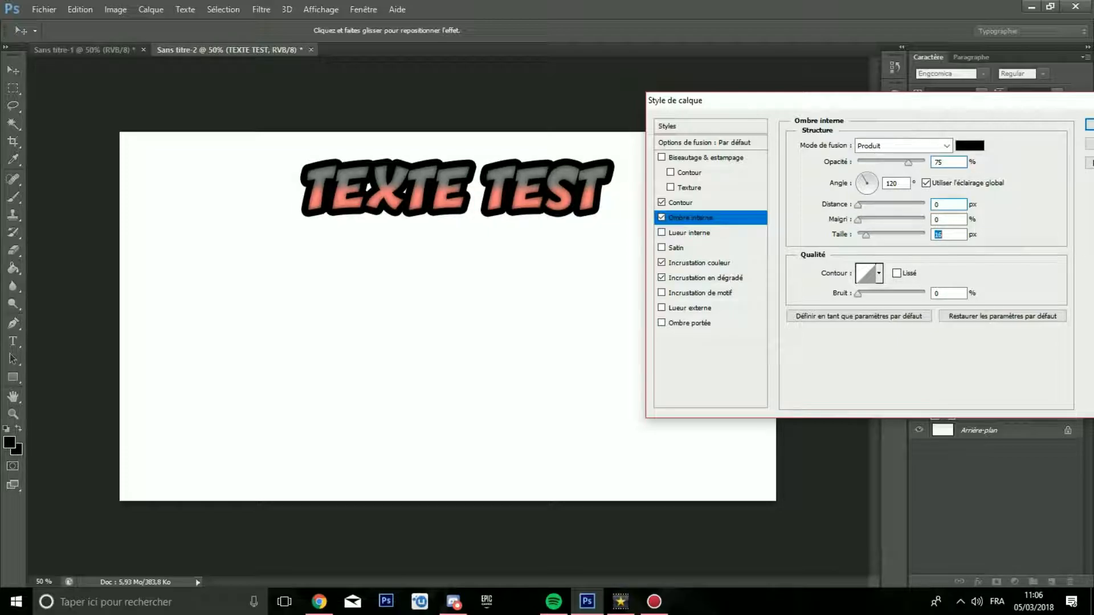
{"action": "type", "text": "20"}
Step: Add an Inner Glow to the text and set its colour to white (#ffffff)
{"action": "left_click", "coordinate": [674, 236]}
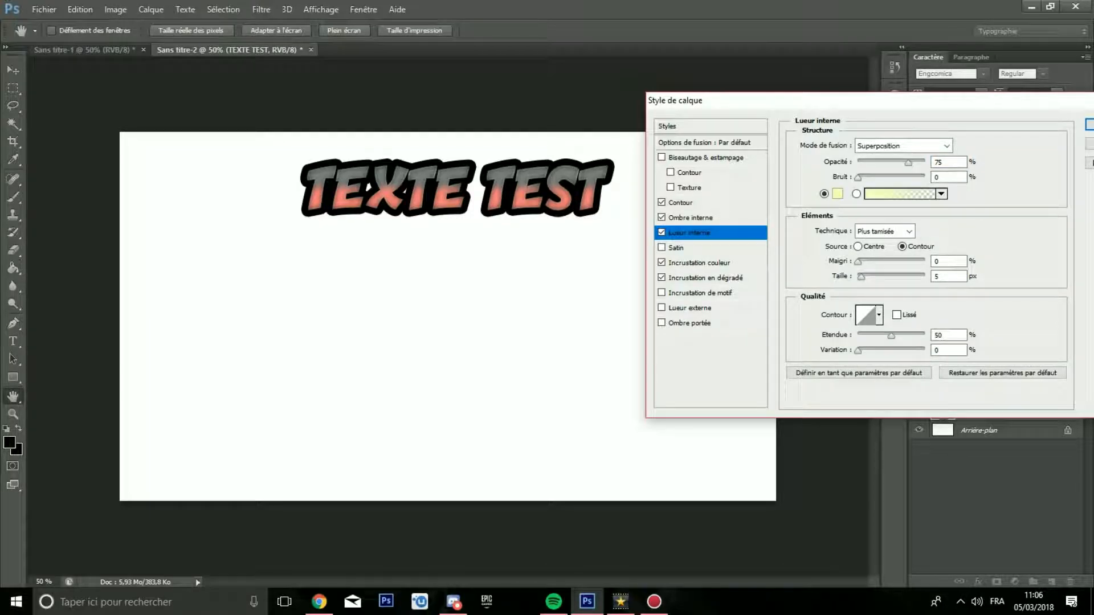
{"action": "left_click", "coordinate": [836, 194]}
{"action": "left_click", "coordinate": [520, 231]}
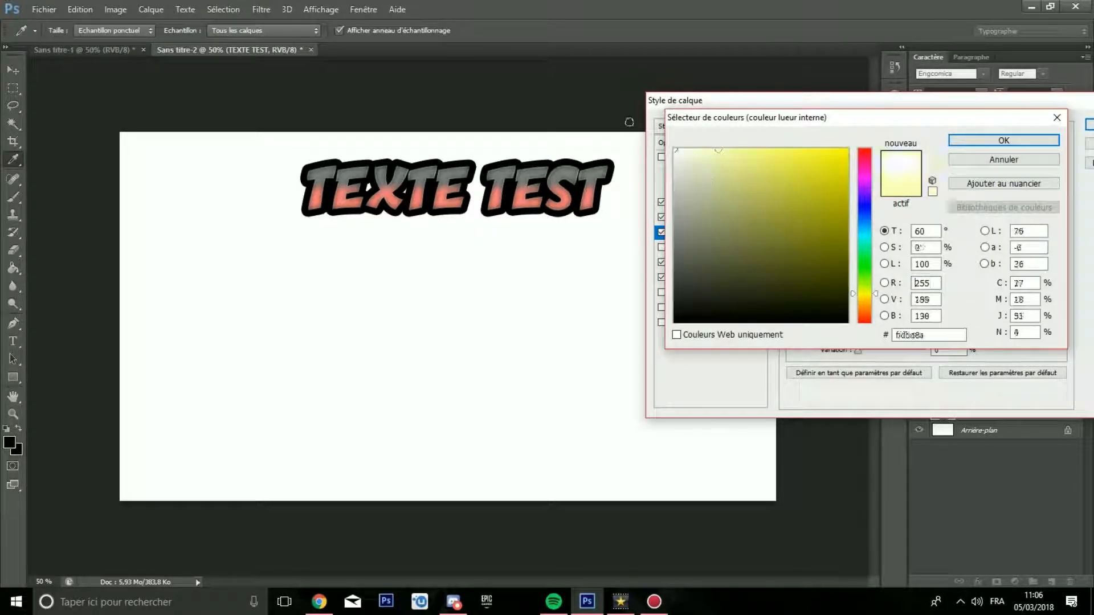
{"action": "left_click", "coordinate": [1003, 141]}
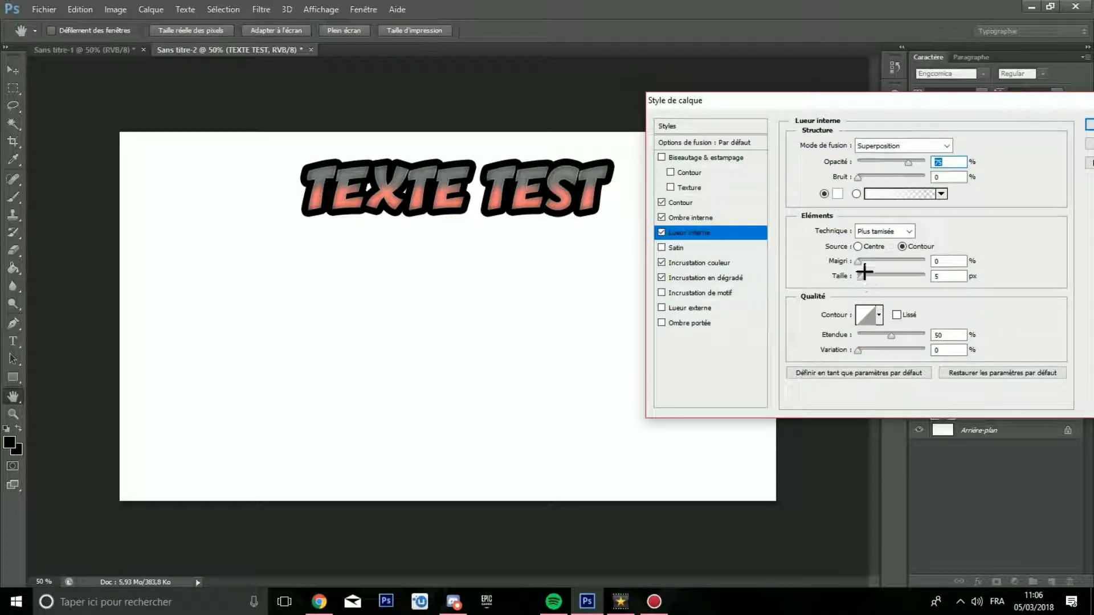
Step: Try pale yellow (#ffffcd) as the inner glow's colour and return it to white
{"action": "left_click", "coordinate": [839, 197]}
{"action": "left_click", "coordinate": [708, 150]}
{"action": "left_click", "coordinate": [676, 150]}
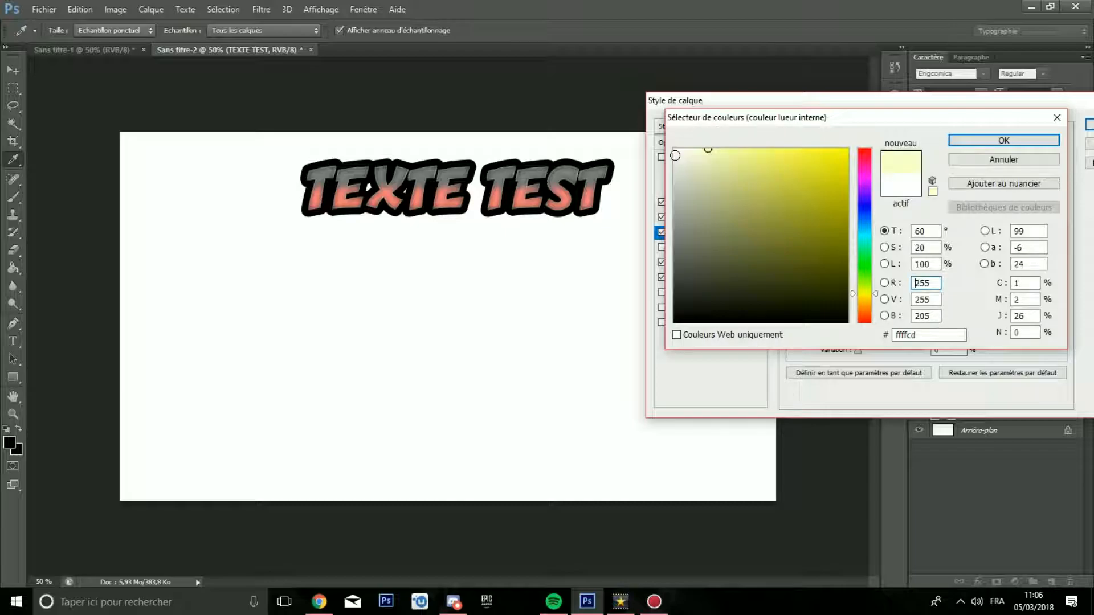
{"action": "key", "text": "Return"}
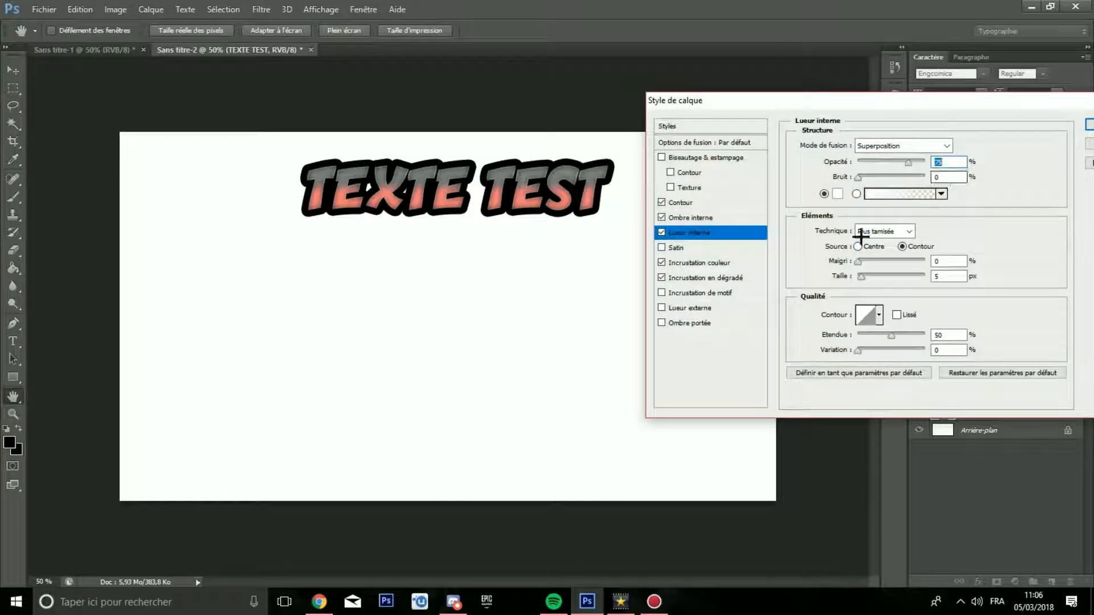
Step: Set the inner glow's size to 17 px and reduce its range
{"action": "left_click_drag", "start_coordinate": [863, 278], "coordinate": [867, 277]}
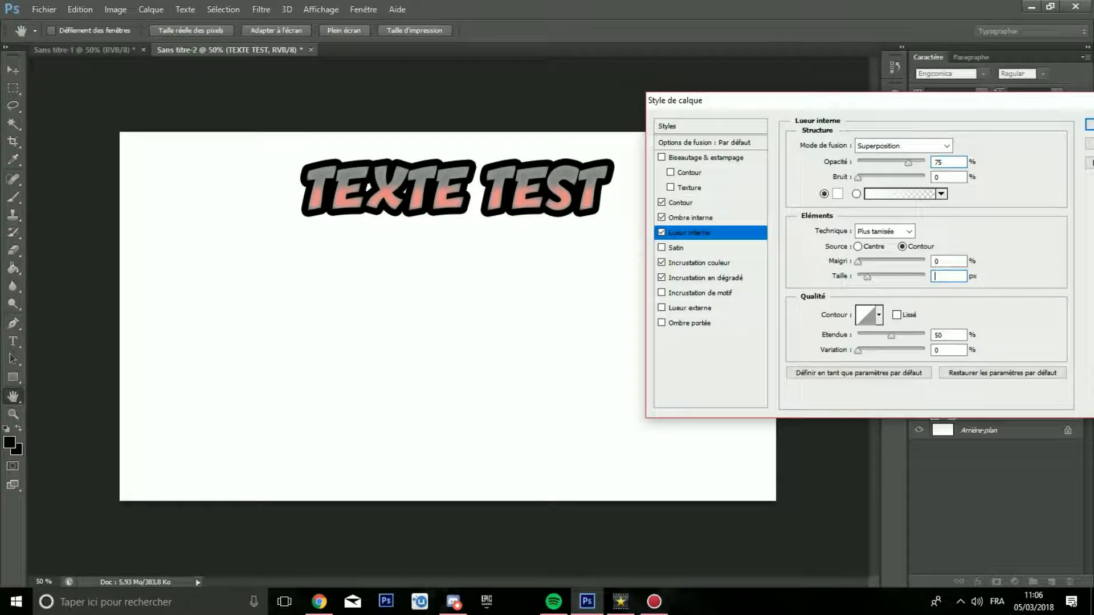
{"action": "type", "text": "17"}
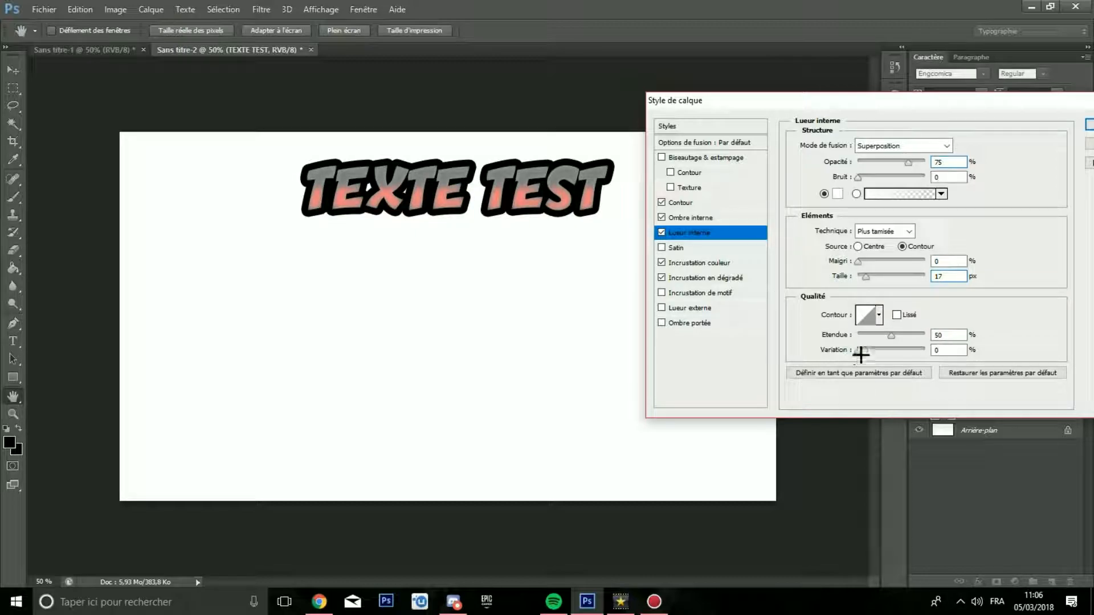
{"action": "left_click_drag", "start_coordinate": [888, 337], "coordinate": [884, 337]}
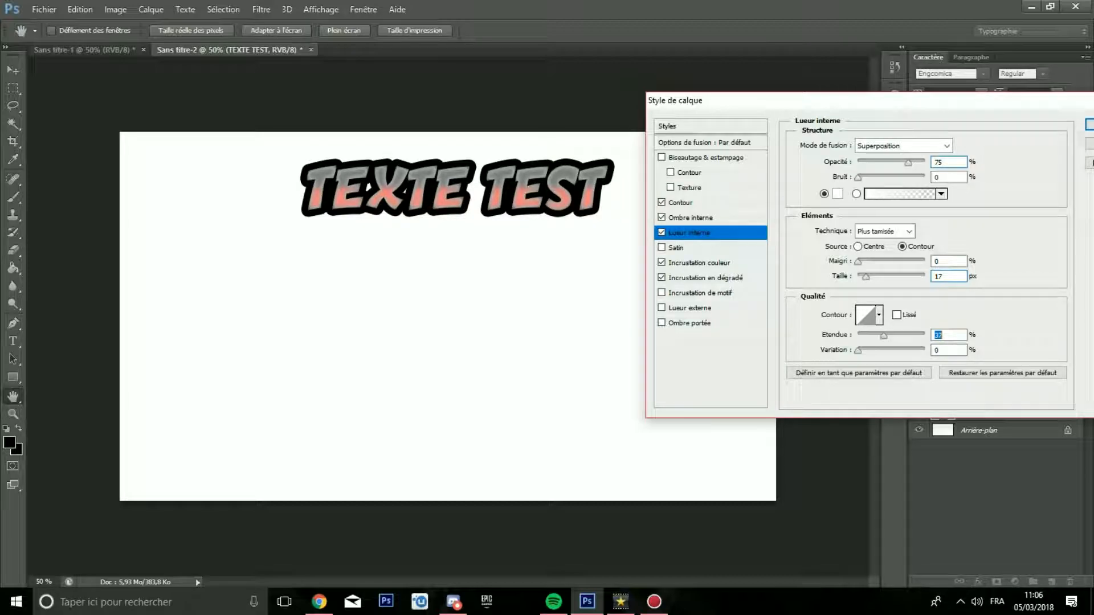
{"action": "left_click_drag", "start_coordinate": [889, 336], "coordinate": [878, 336]}
Step: Set the Gradient Overlay's starting colour stop to green (#00ff3c), apply the gradient and set the overlay's scale to 35 %
{"action": "left_click", "coordinate": [713, 262]}
{"action": "left_click", "coordinate": [700, 277]}
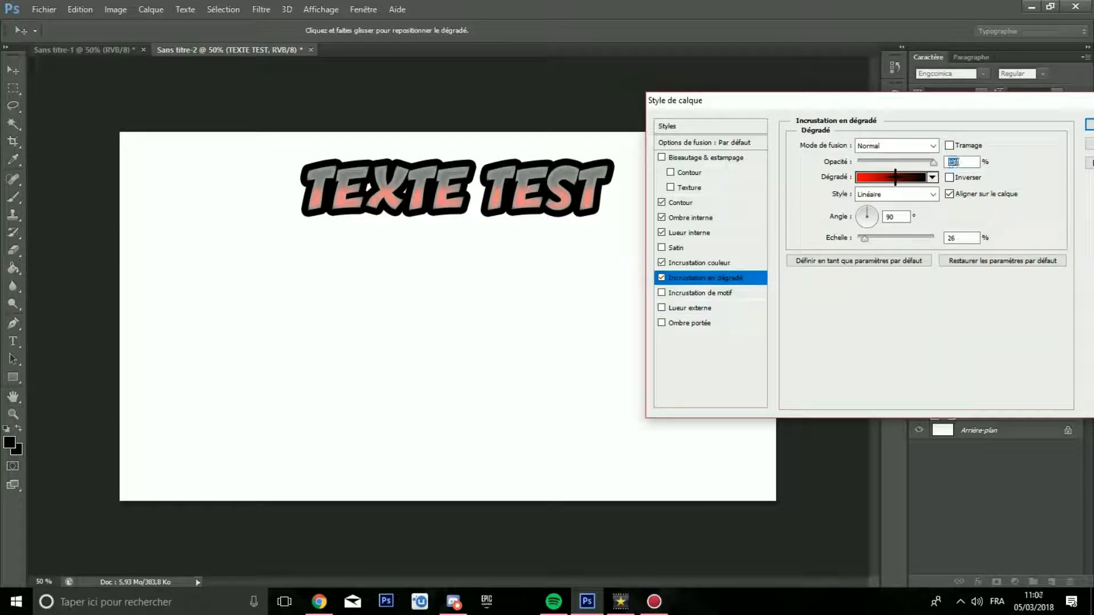
{"action": "left_click", "coordinate": [919, 177]}
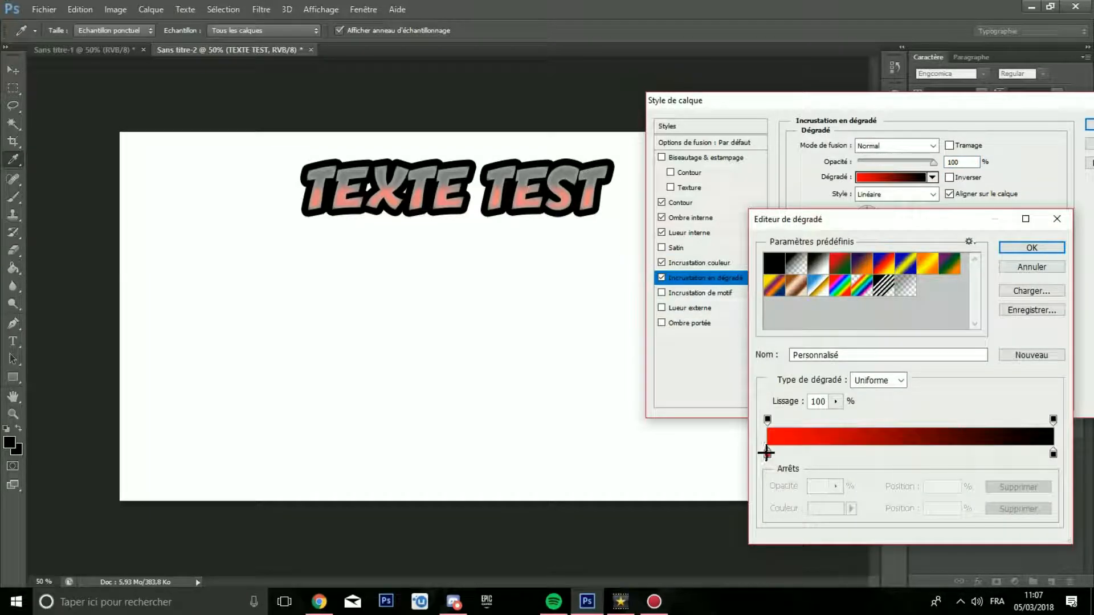
{"action": "left_click", "coordinate": [767, 453]}
{"action": "left_click", "coordinate": [827, 509]}
{"action": "type", "text": "00ff3c"}
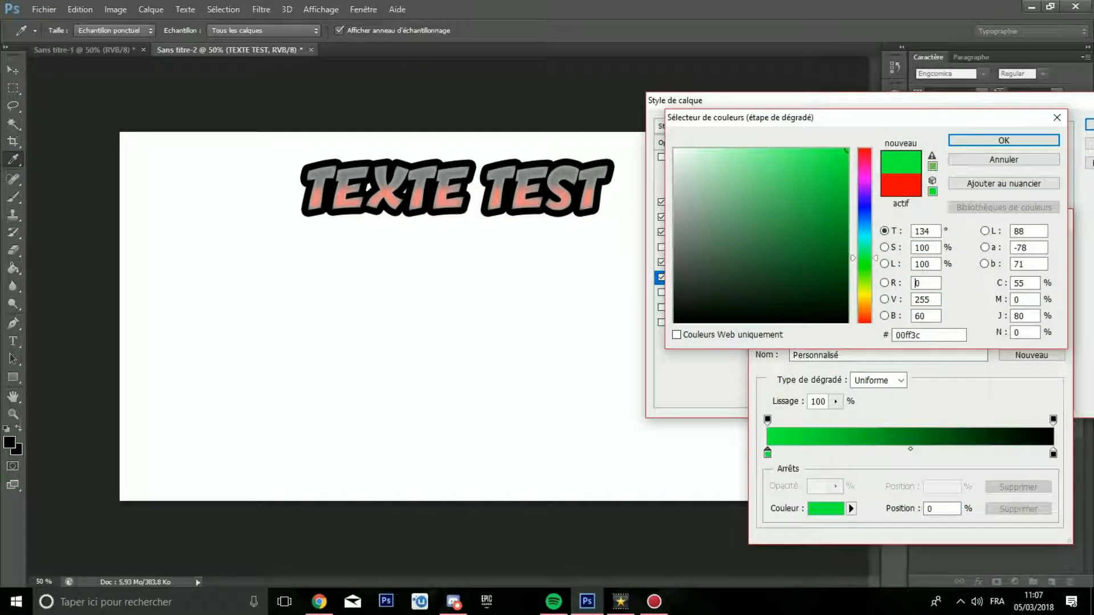
{"action": "left_click", "coordinate": [1004, 140]}
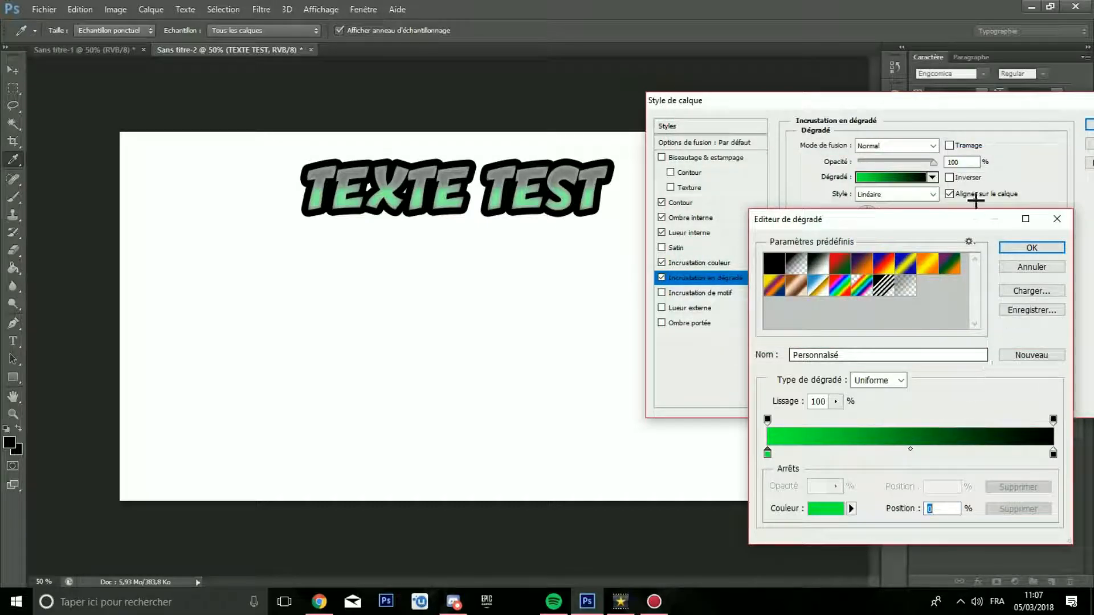
{"action": "left_click", "coordinate": [1034, 249]}
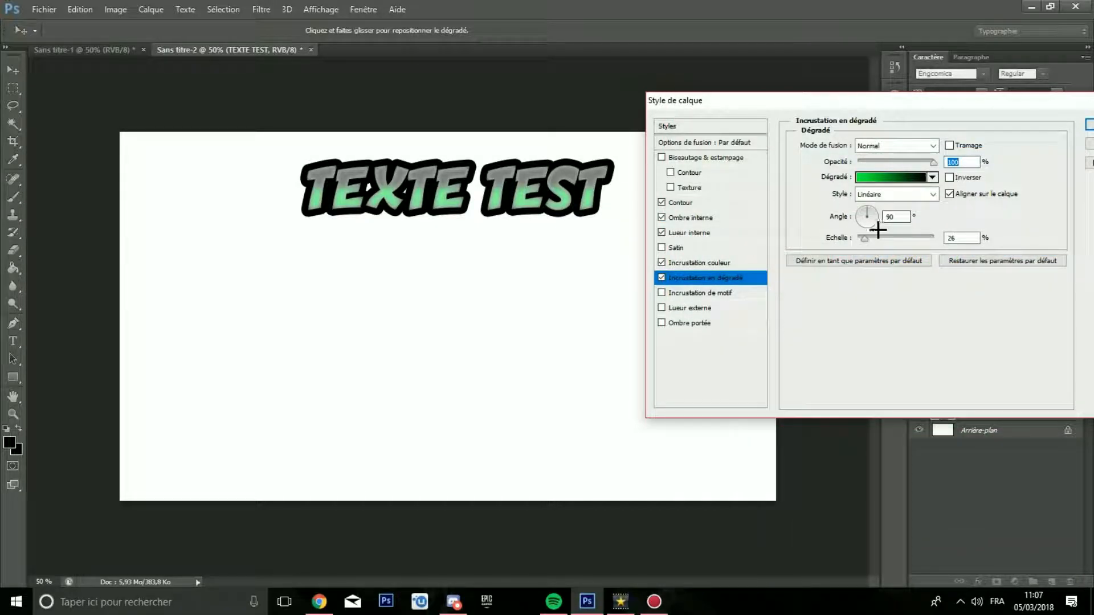
{"action": "double_click", "coordinate": [970, 238]}
{"action": "type", "text": "35"}
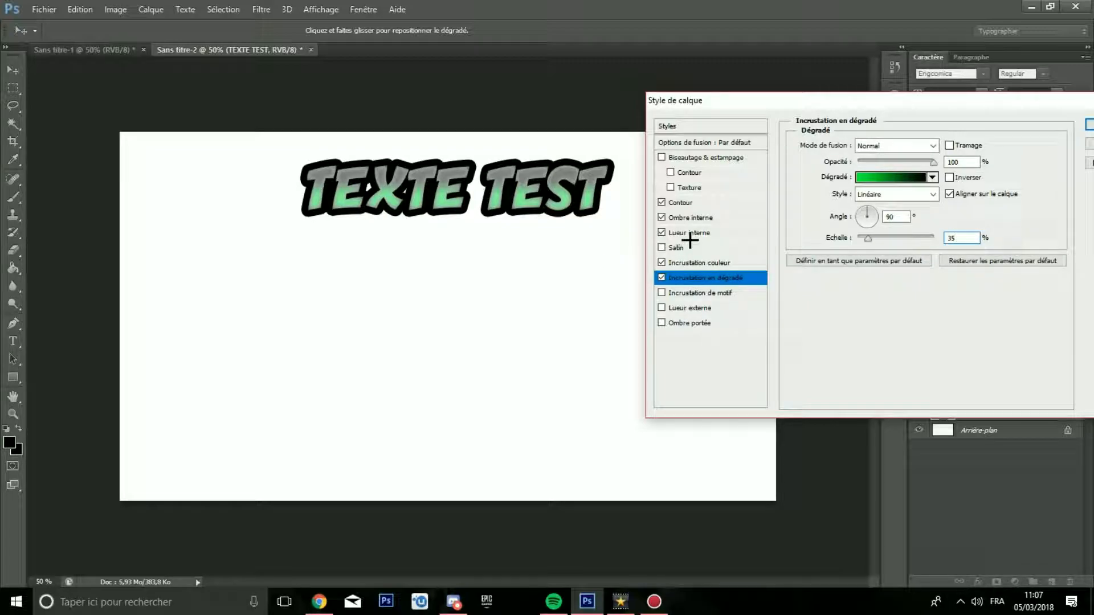
Step: Set the Color Overlay's opacity to 20 % and apply the layer style to the text
{"action": "left_click", "coordinate": [691, 263]}
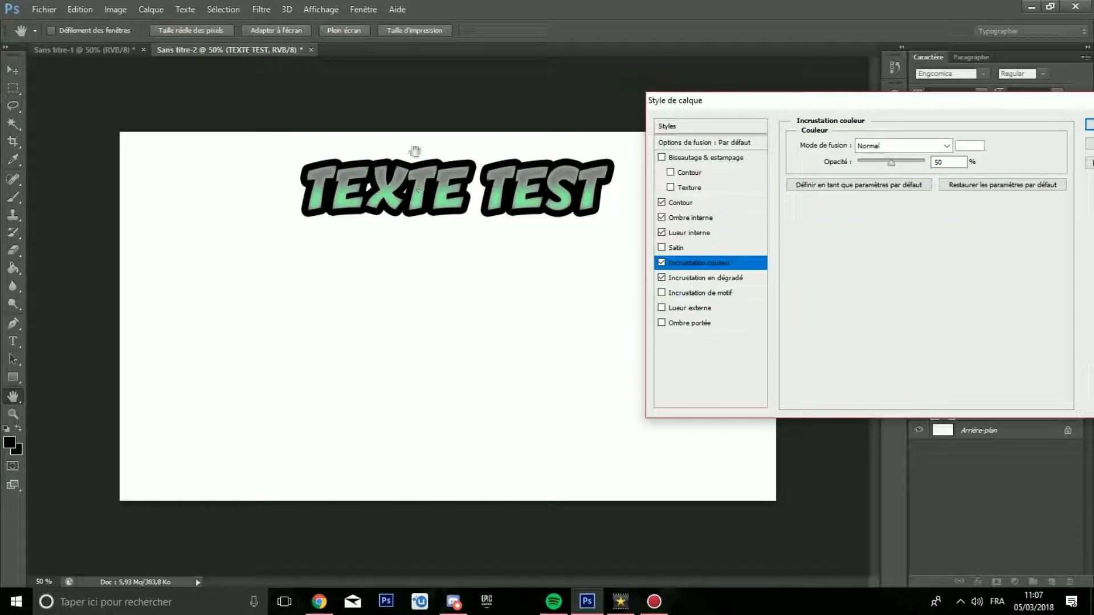
{"action": "key", "text": "BackSpace"}
{"action": "key", "text": "BackSpace"}
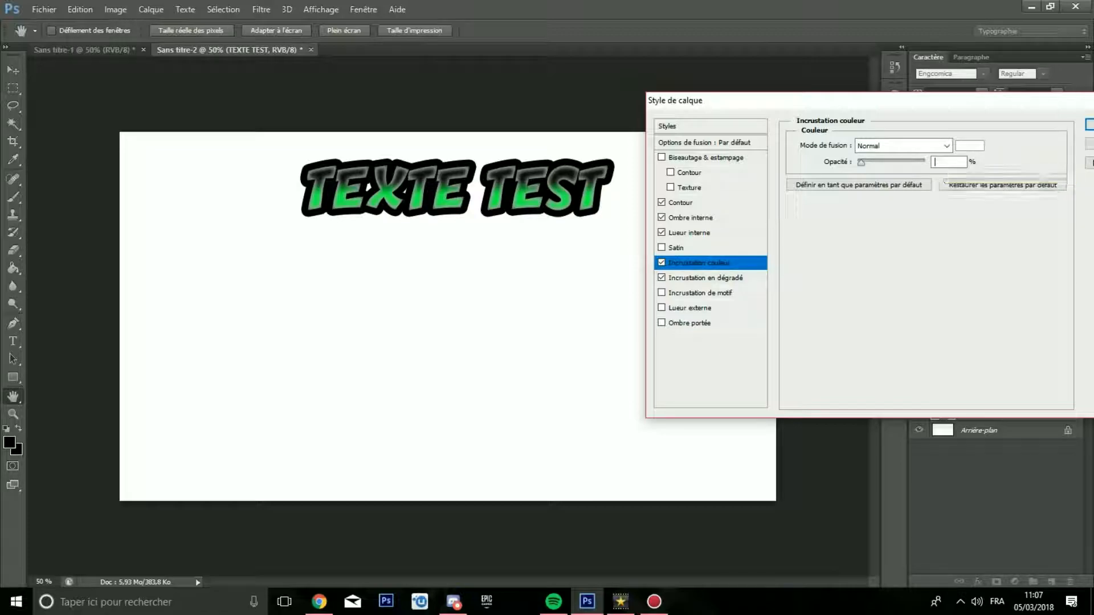
{"action": "type", "text": "300"}
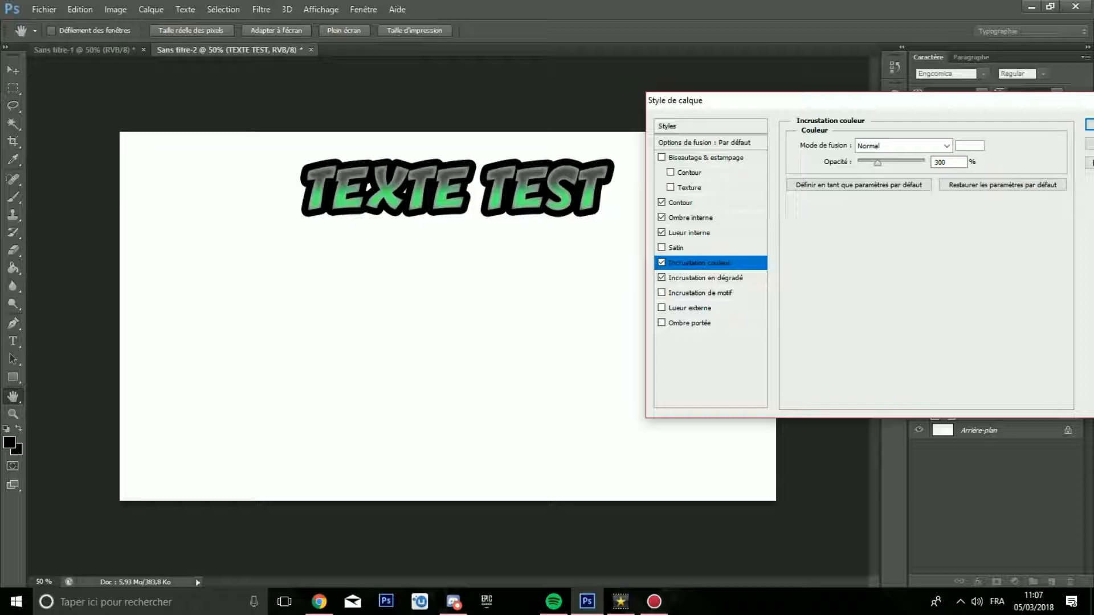
{"action": "key", "text": "BackSpace"}
{"action": "type", "text": "5"}
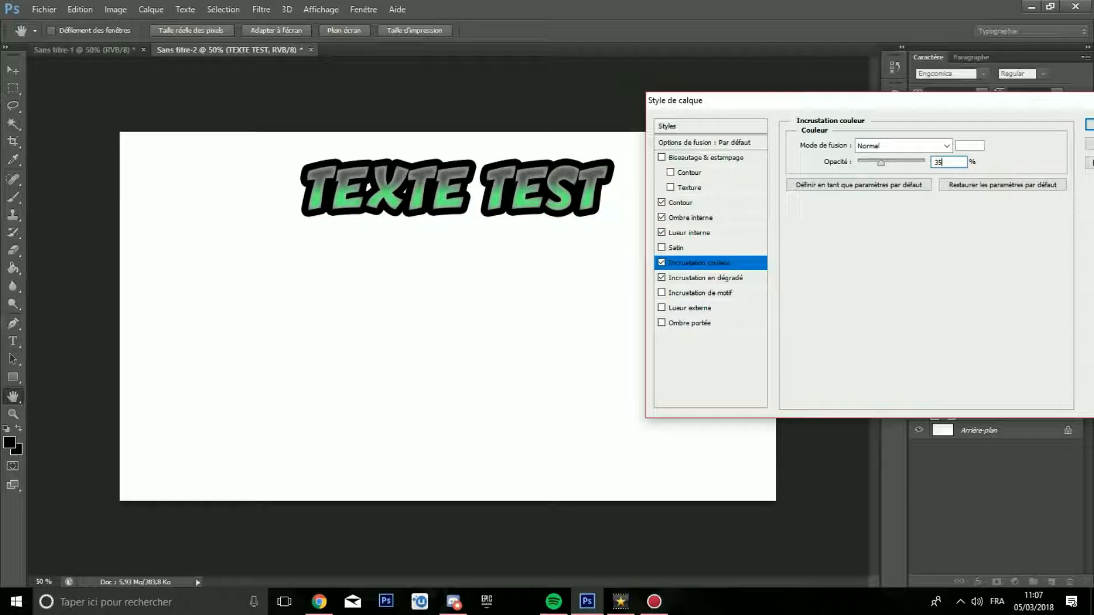
{"action": "key", "text": "BackSpace"}
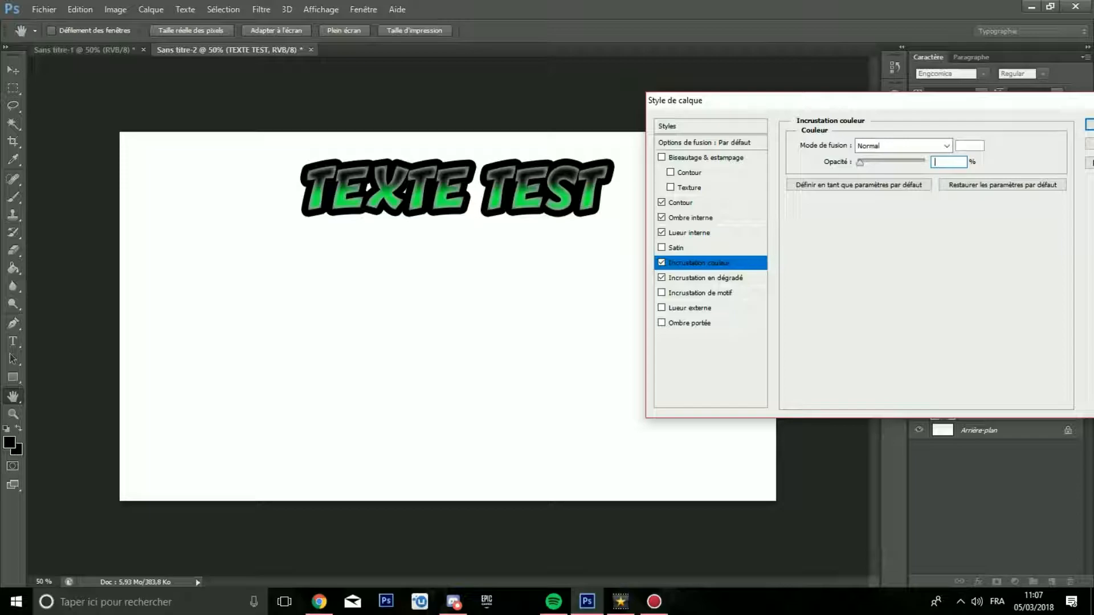
{"action": "type", "text": "0"}
{"action": "left_click_drag", "start_coordinate": [815, 108], "coordinate": [520, 114]}
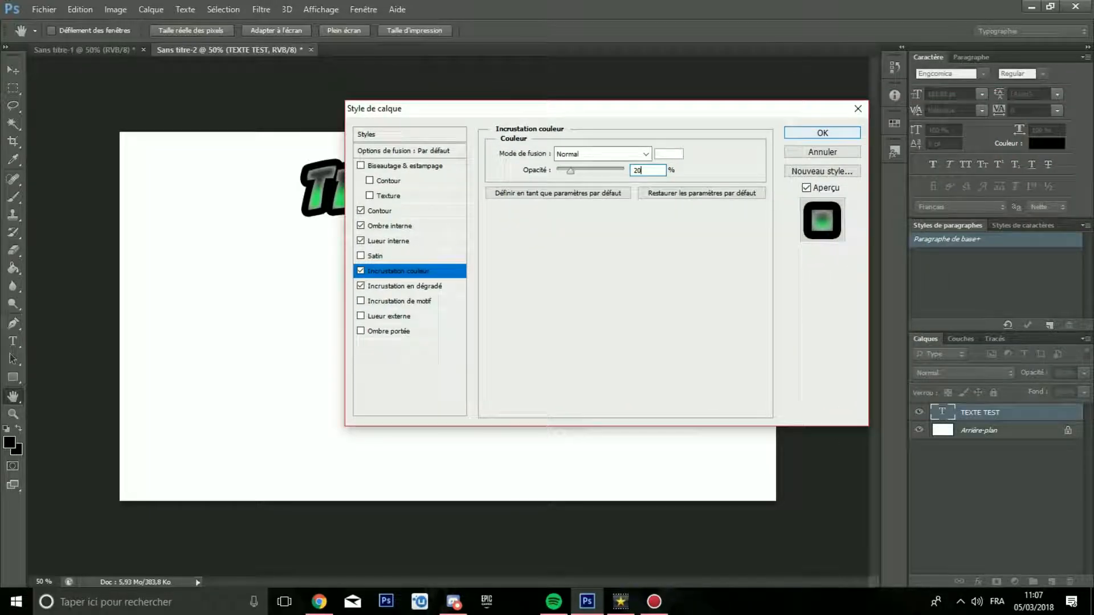
{"action": "key", "text": "Return"}
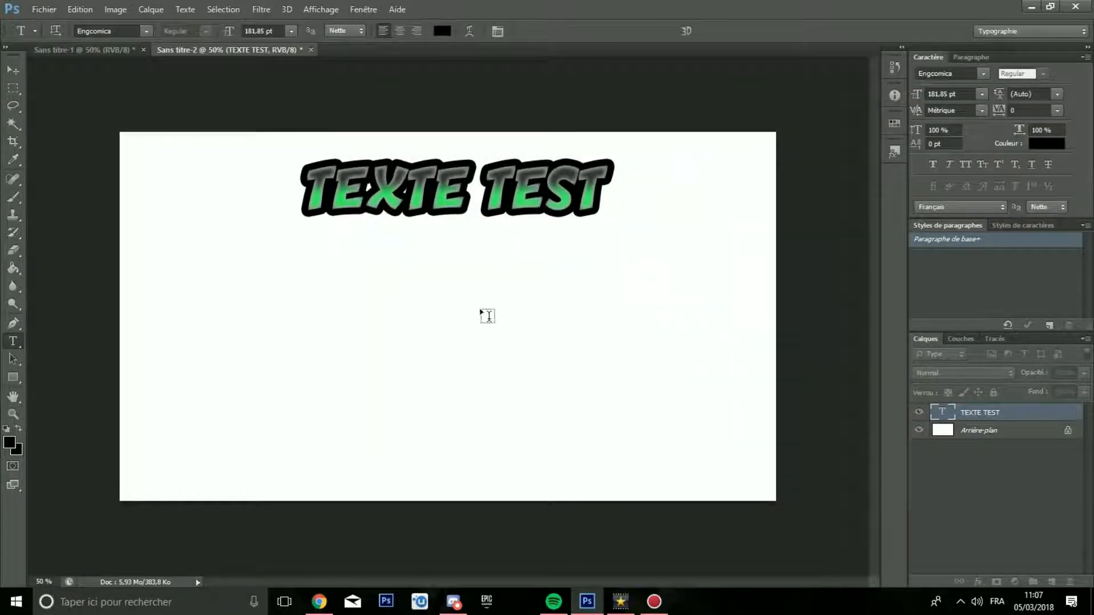
{"action": "right_click", "coordinate": [985, 412]}
{"action": "key", "text": "Escape"}
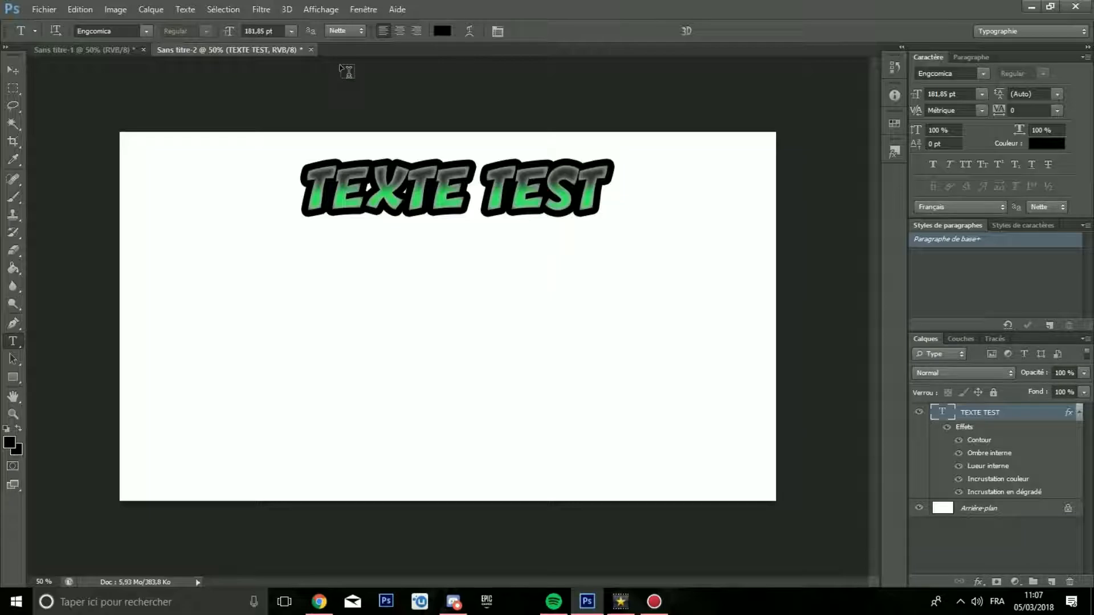
{"action": "left_click", "coordinate": [472, 31]}
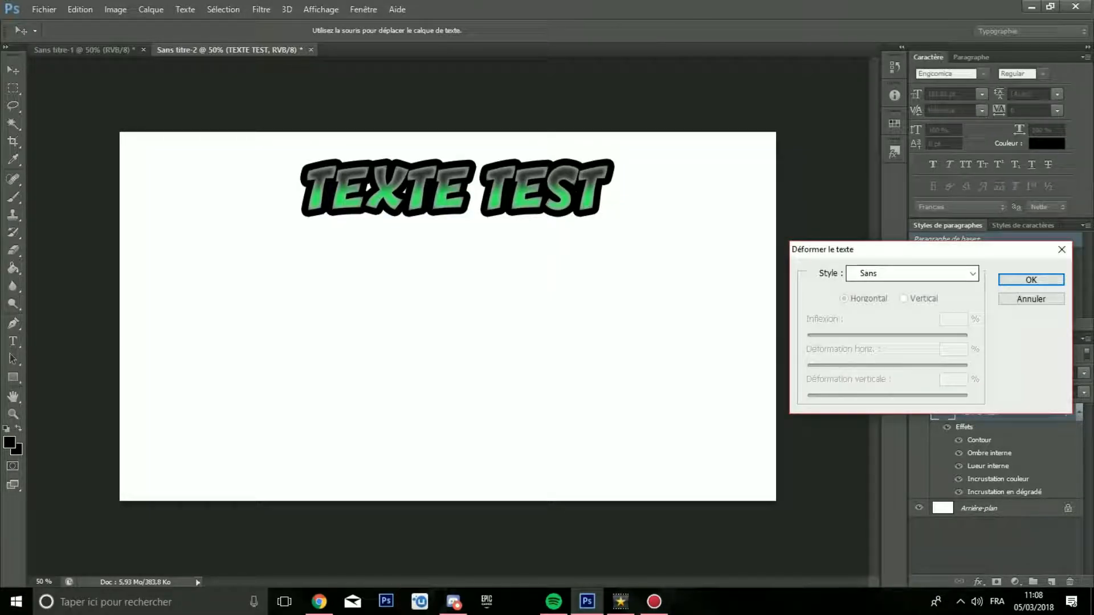
{"action": "left_click", "coordinate": [1062, 250]}
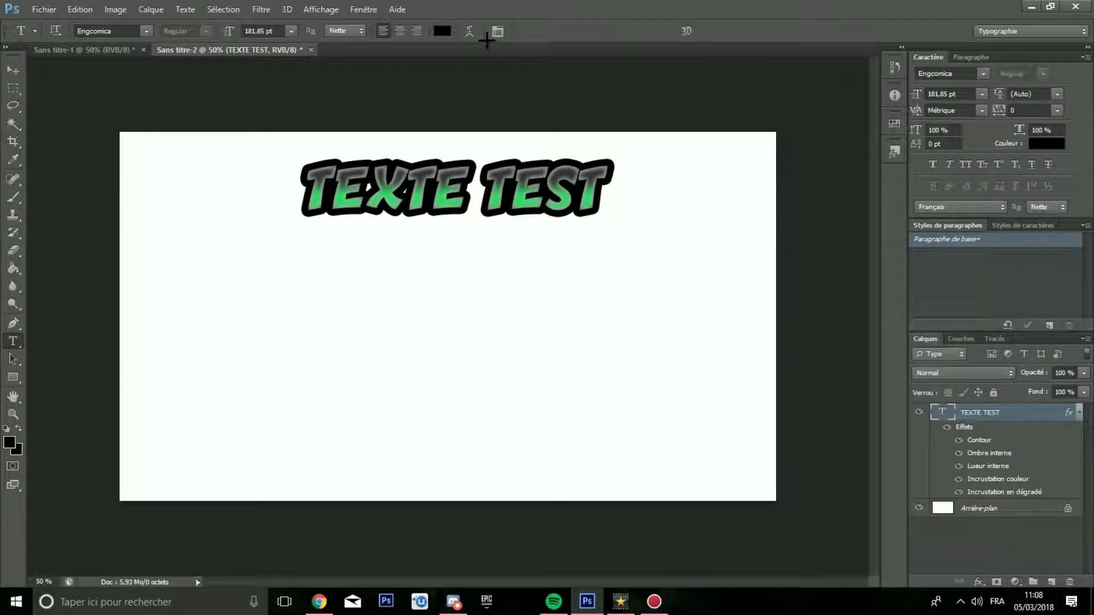
Step: Warp the text with the horizontal Arc style at a bend of +50 %
{"action": "left_click", "coordinate": [470, 30]}
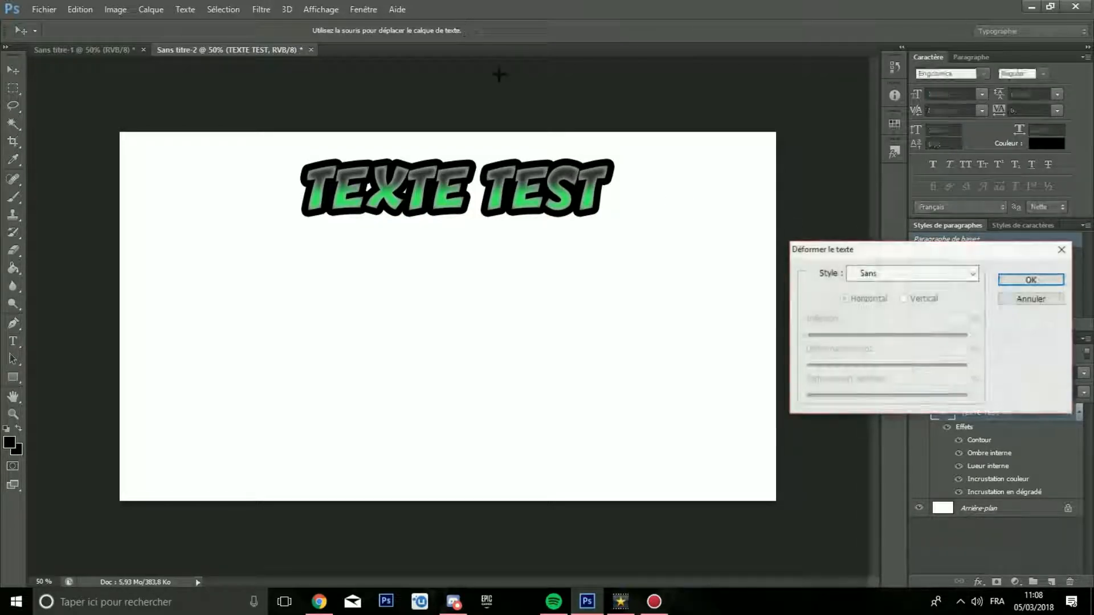
{"action": "left_click", "coordinate": [975, 272]}
{"action": "left_click", "coordinate": [918, 314]}
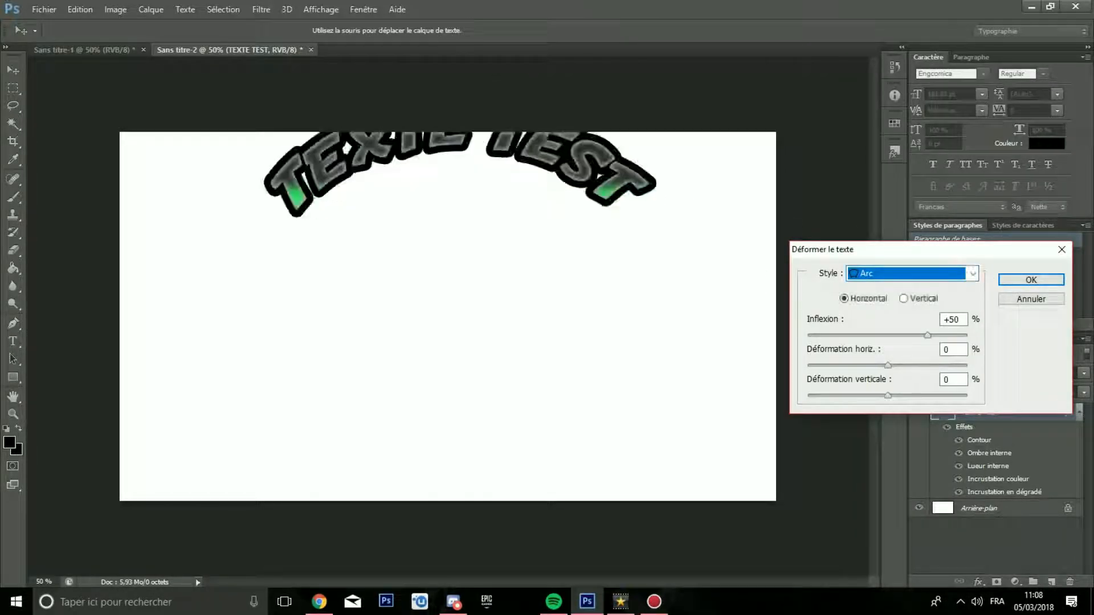
{"action": "left_click", "coordinate": [1032, 279]}
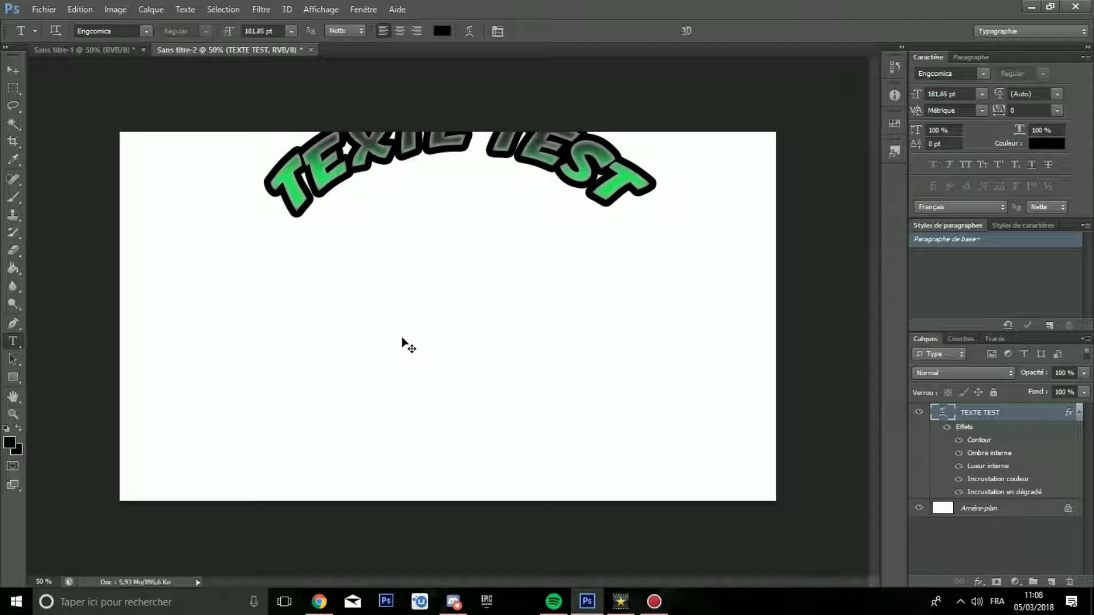
Step: Move the arched text down and slightly left so it sits entirely inside the canvas
{"action": "key", "text": "ctrl+t"}
{"action": "mouse_move", "coordinate": [593, 200]}
{"action": "left_mouse_down"}
{"action": "mouse_move", "coordinate": [598, 208]}
{"action": "mouse_move", "coordinate": [577, 214]}
{"action": "left_mouse_up"}
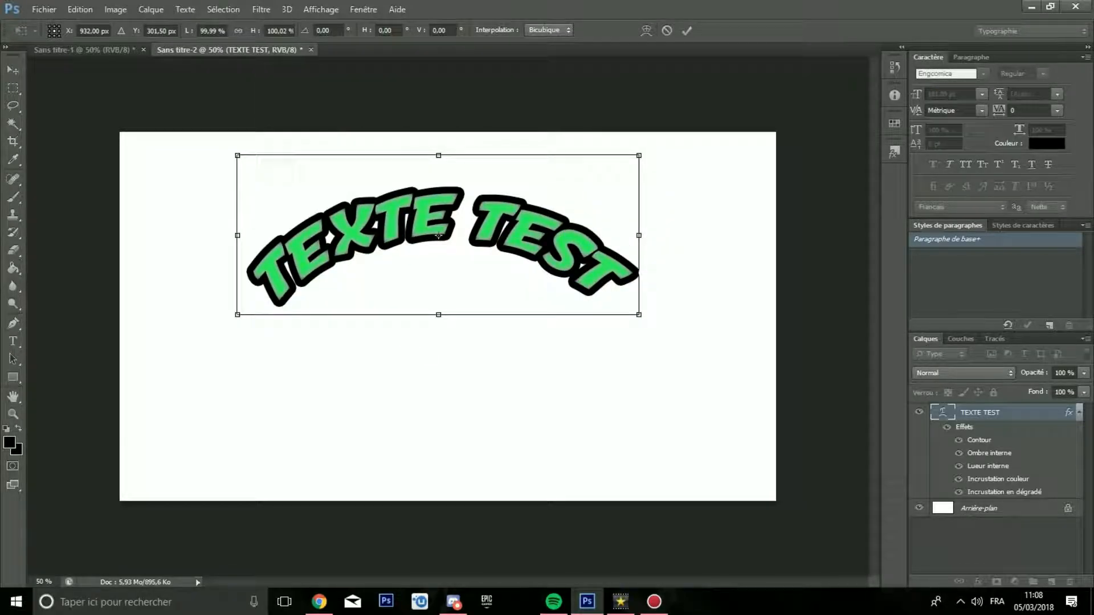
{"action": "key", "text": "Return"}
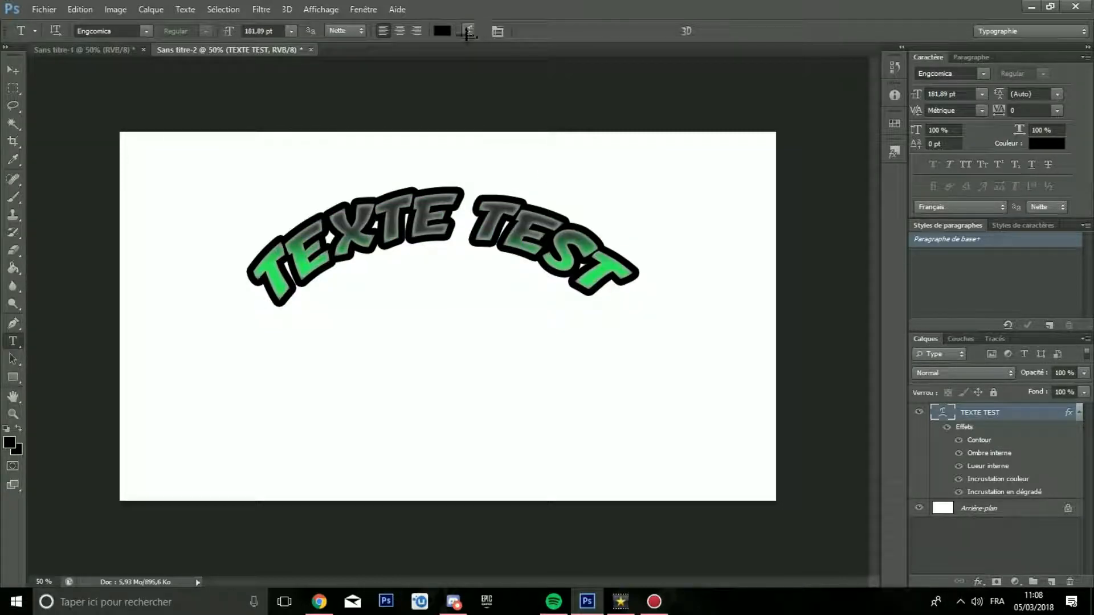
Step: Reduce the Arc warp's bend to +19 % and set its horizontal distortion to -20 %
{"action": "left_click", "coordinate": [468, 30]}
{"action": "left_click_drag", "start_coordinate": [927, 336], "coordinate": [903, 336]}
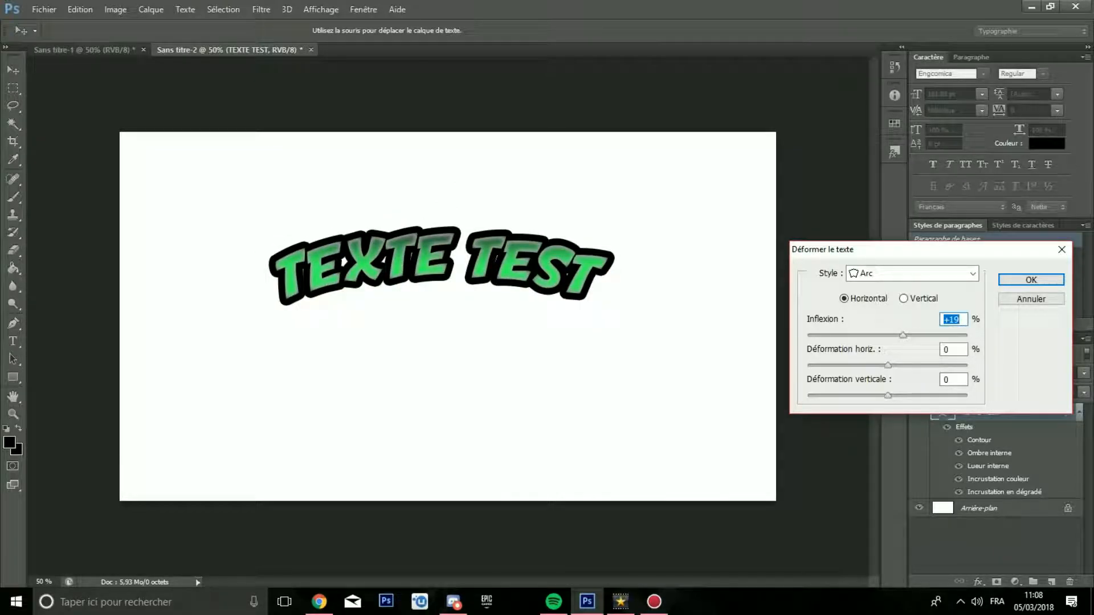
{"action": "left_click_drag", "start_coordinate": [888, 365], "coordinate": [808, 366]}
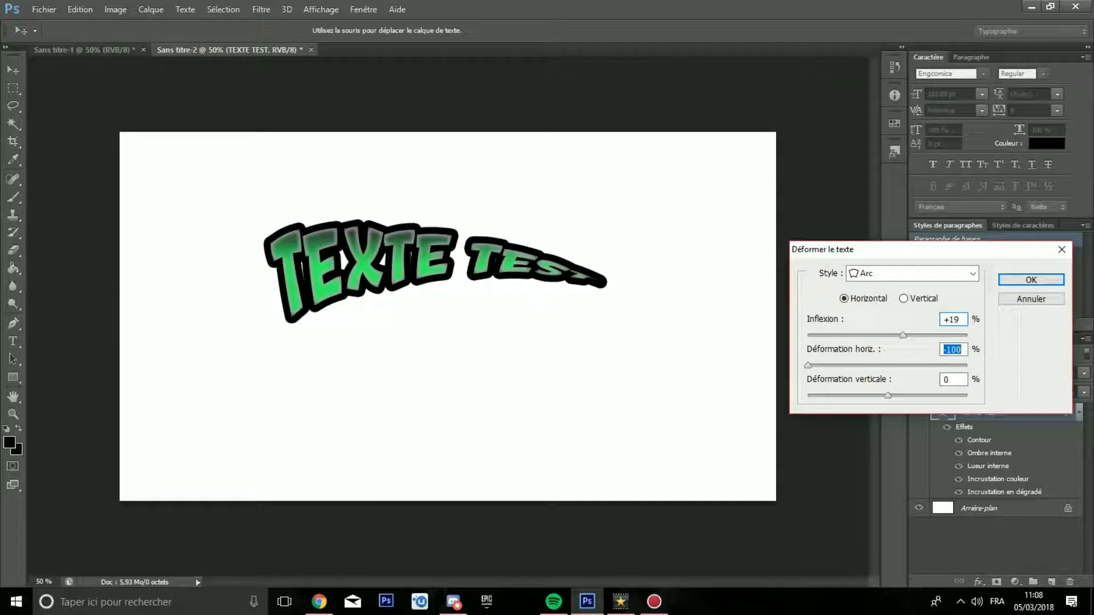
{"action": "left_click_drag", "start_coordinate": [808, 365], "coordinate": [965, 365]}
{"action": "left_click_drag", "start_coordinate": [876, 365], "coordinate": [871, 365]}
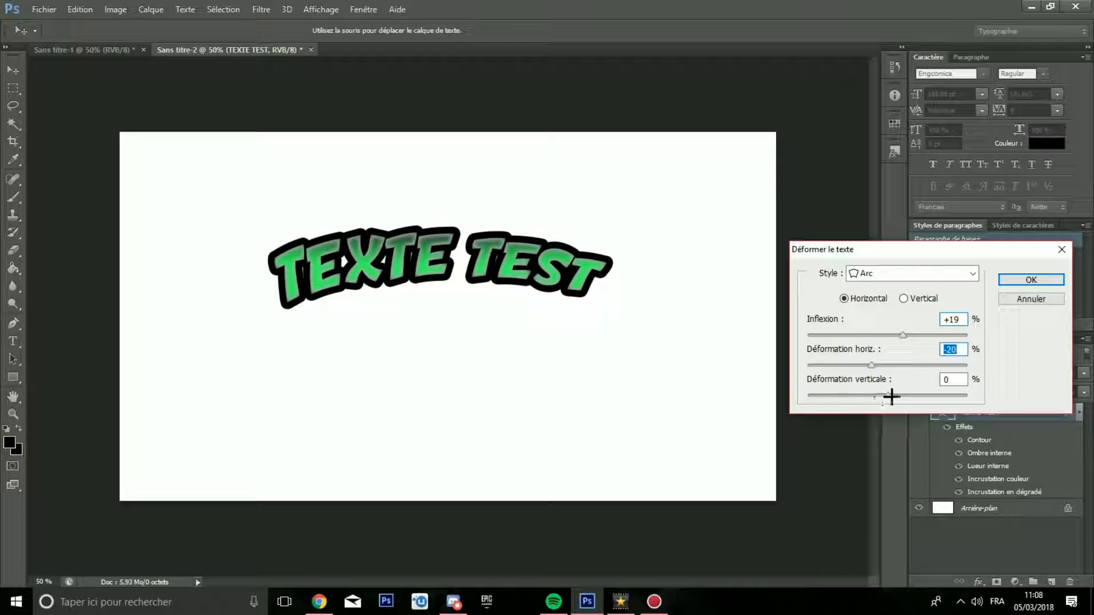
Step: Set the Arc warp's vertical distortion to 5 % and apply the warp to the text
{"action": "left_click_drag", "start_coordinate": [889, 398], "coordinate": [889, 396]}
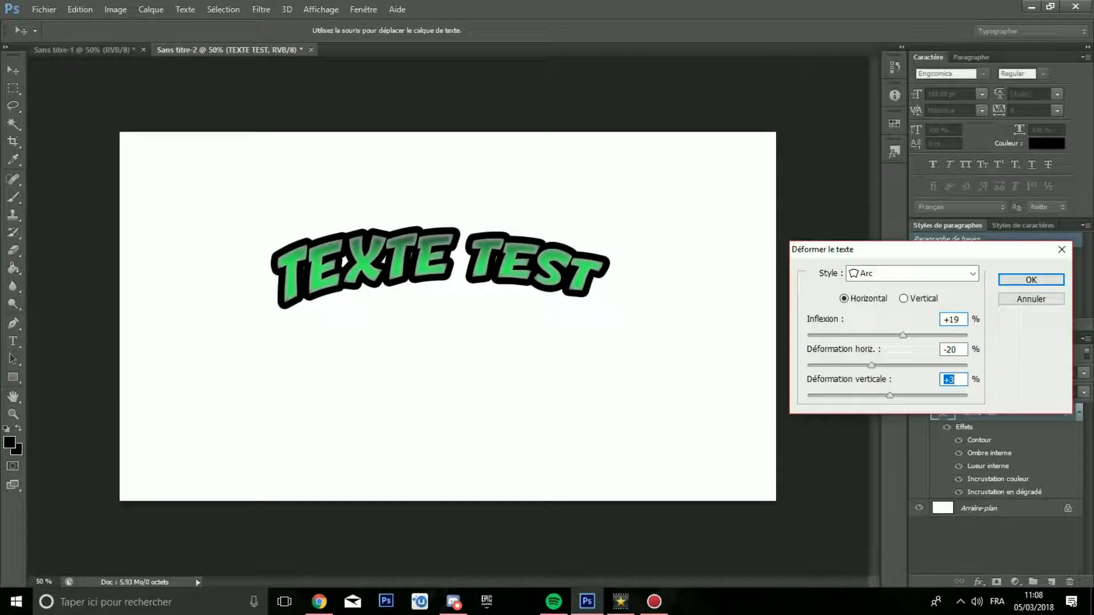
{"action": "type", "text": "10"}
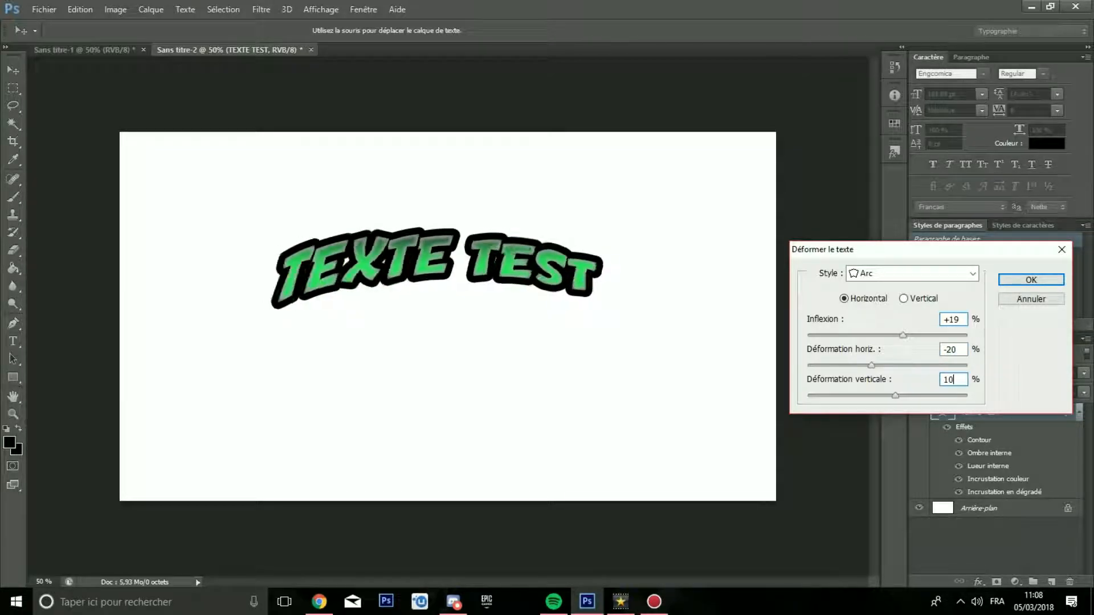
{"action": "key", "text": "BackSpace"}
{"action": "key", "text": "BackSpace"}
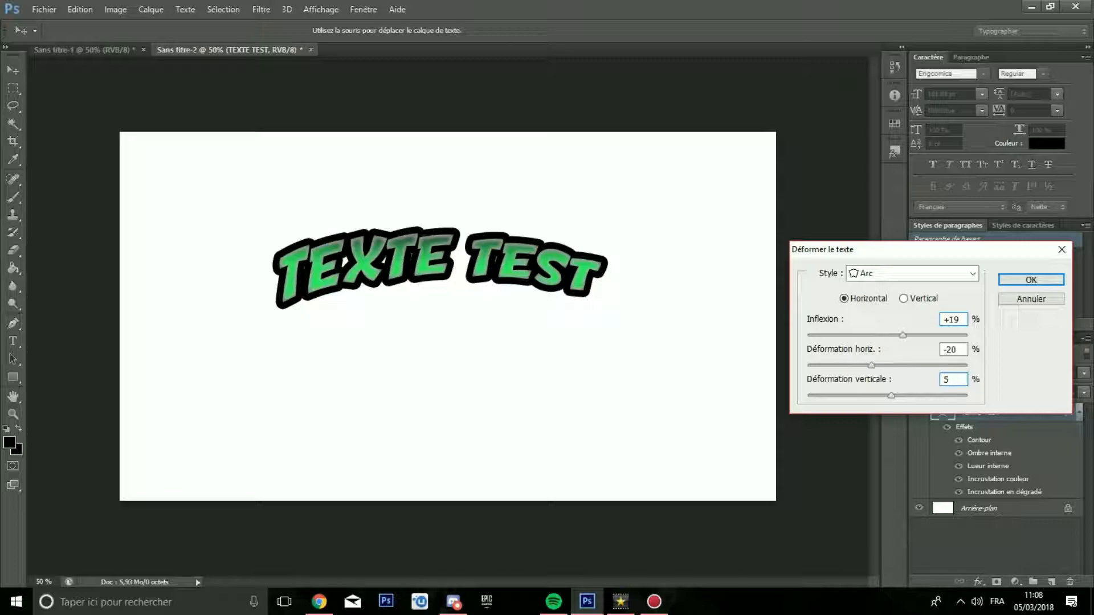
{"action": "left_click", "coordinate": [1029, 279]}
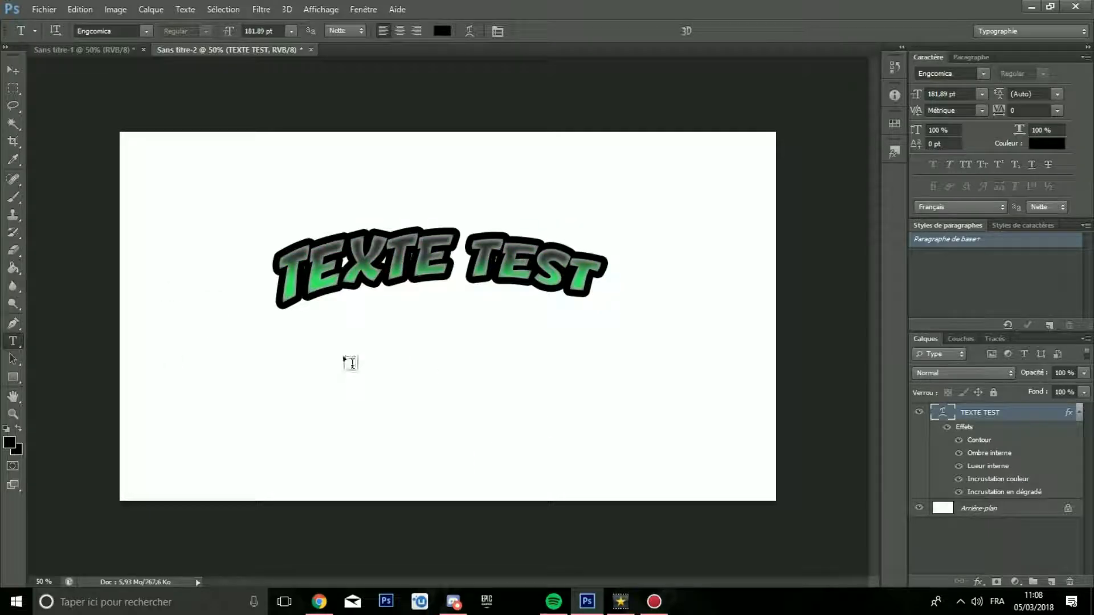
Step: Examine the warped text at several zoom levels
{"action": "key", "text": "ctrl+minus"}
{"action": "key", "text": "ctrl+minus"}
{"action": "key", "text": "ctrl+plus"}
{"action": "key", "text": "ctrl+plus"}
{"action": "key", "text": "ctrl+plus"}
{"action": "key", "text": "ctrl+minus"}
{"action": "key", "text": "ctrl+minus"}
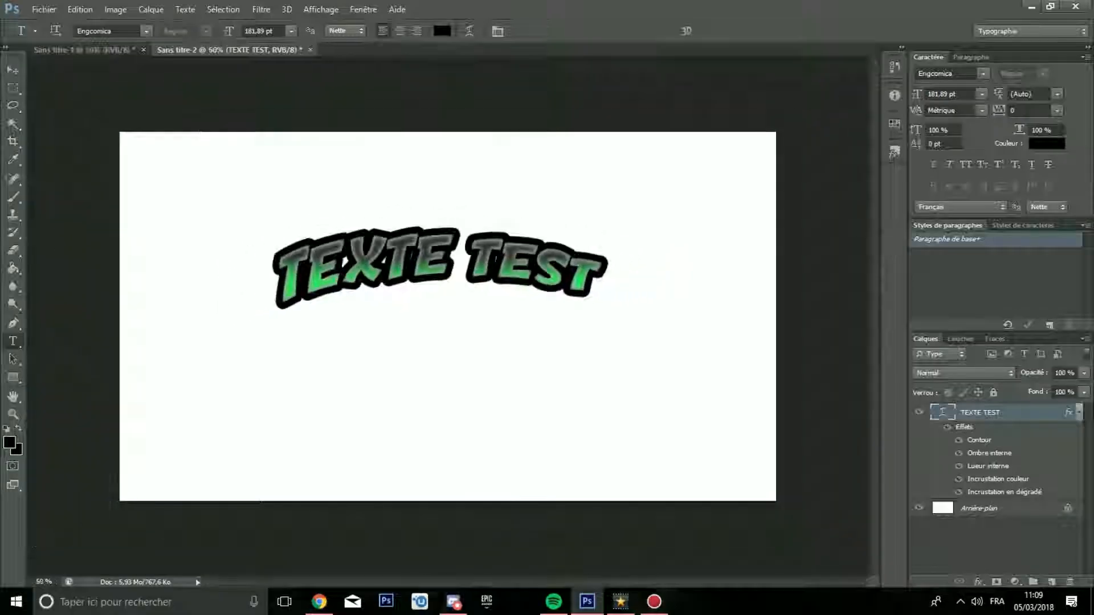
{"action": "key", "text": "ctrl+plus"}
{"action": "key", "text": "ctrl+minus"}
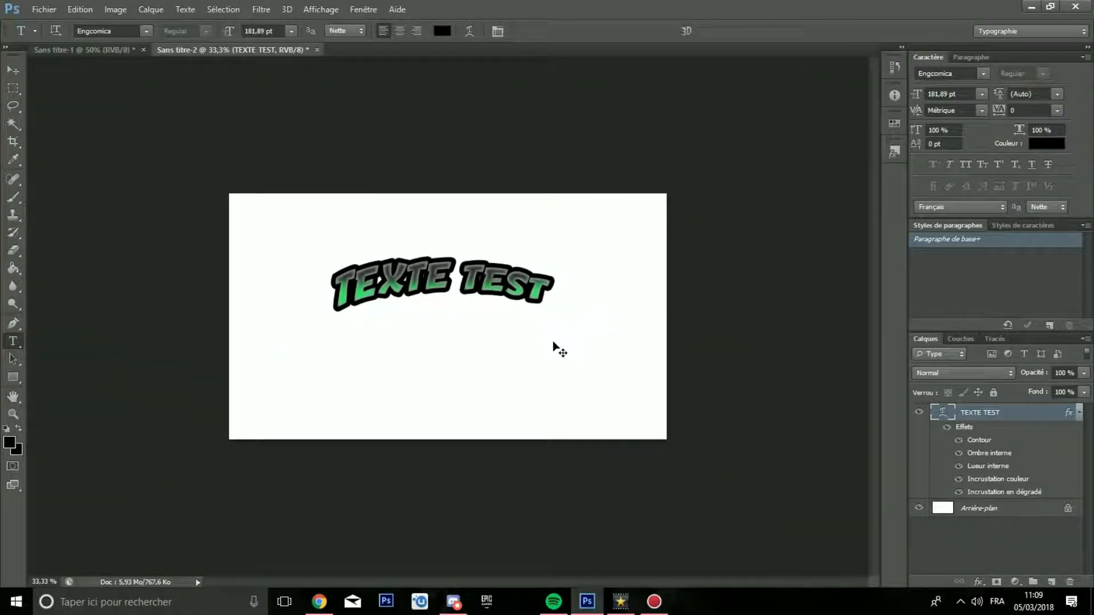
{"action": "key", "text": "ctrl+plus"}
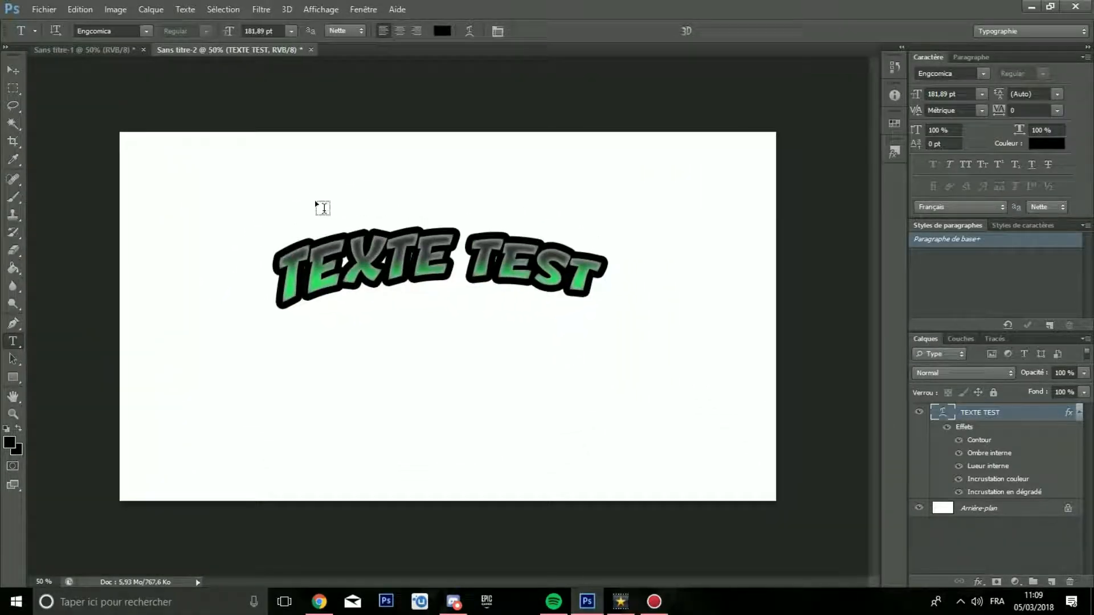
Step: Select all of the warped text and try the Ethnocentric font on it
{"action": "left_click", "coordinate": [146, 31]}
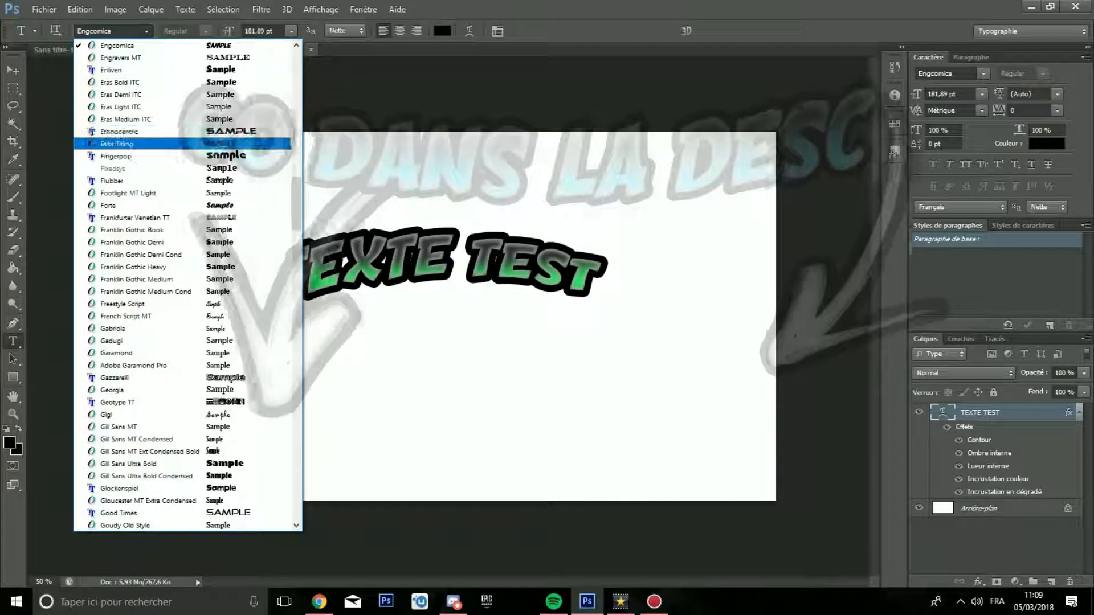
{"action": "left_click", "coordinate": [361, 404]}
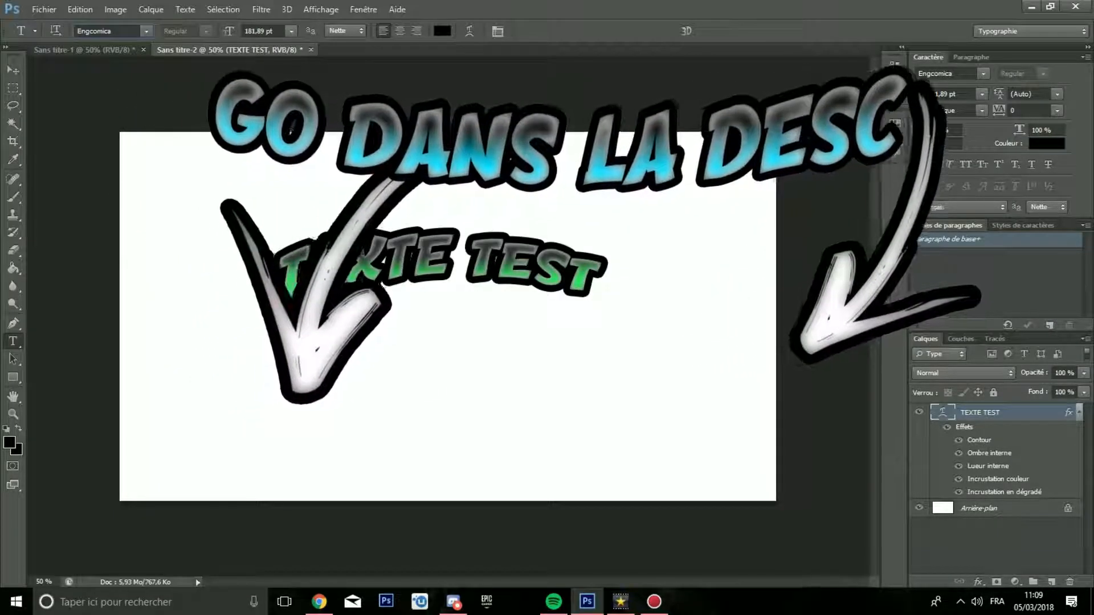
{"action": "left_click_drag", "start_coordinate": [598, 274], "coordinate": [274, 280]}
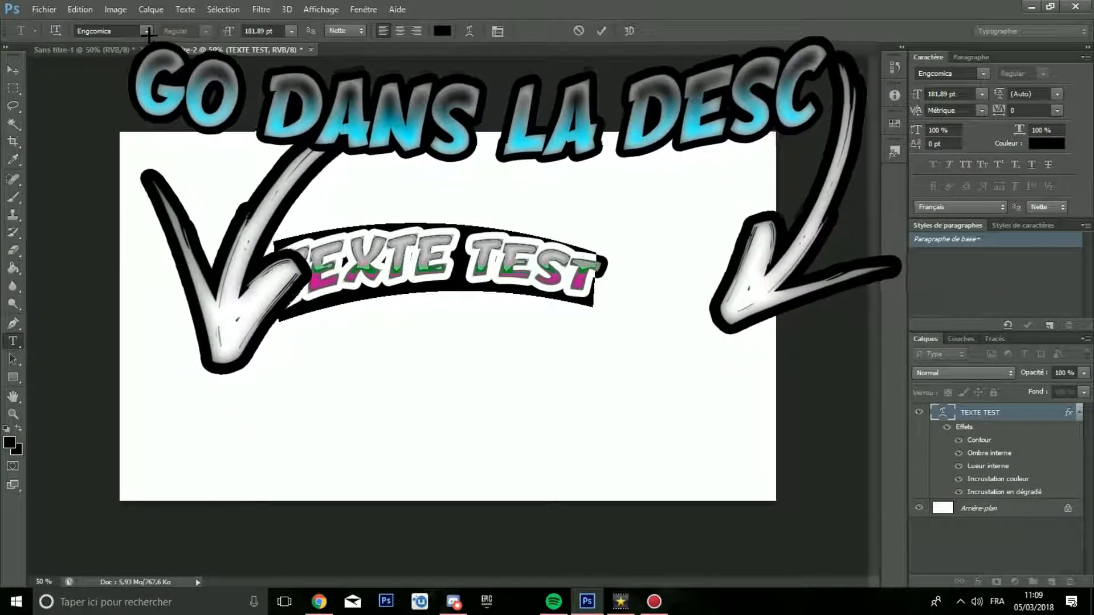
{"action": "left_click", "coordinate": [147, 31]}
{"action": "left_click", "coordinate": [140, 153]}
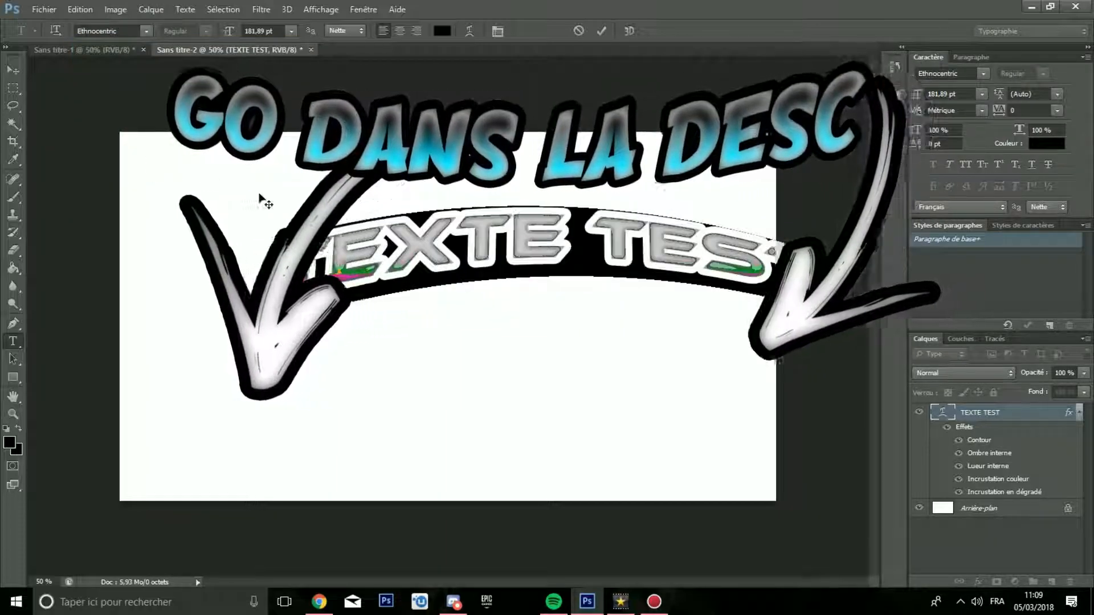
Step: Browse the other available fonts and return the selected text to Engcomica
{"action": "left_click", "coordinate": [146, 31]}
{"action": "scroll", "coordinate": [125, 261], "scroll_direction": "down", "scroll_amount": 3}
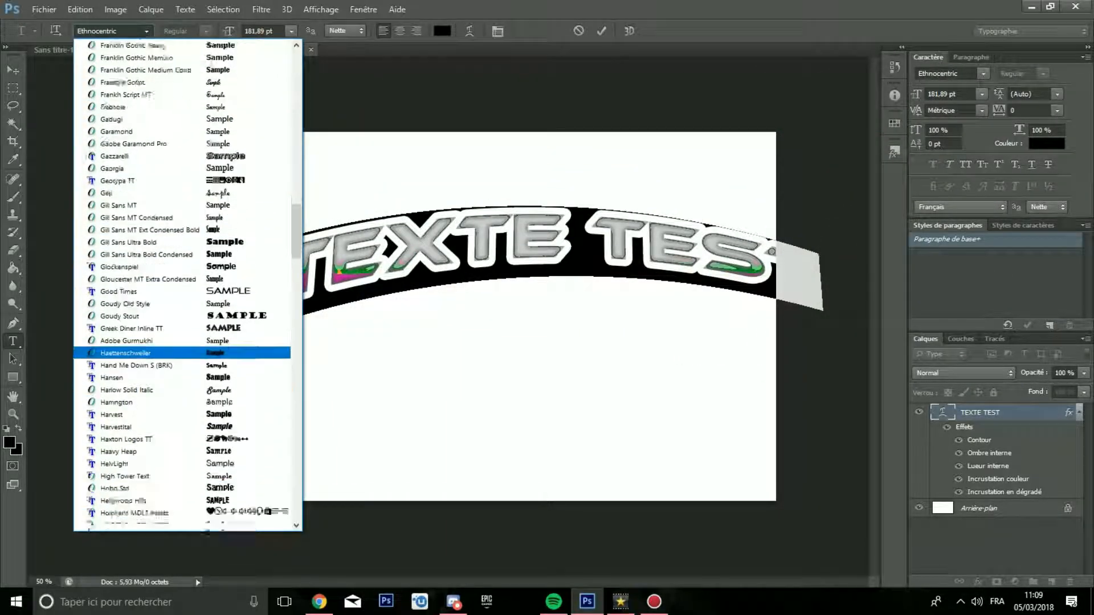
{"action": "scroll", "coordinate": [142, 386], "scroll_direction": "down", "scroll_amount": 10}
{"action": "scroll", "coordinate": [140, 325], "scroll_direction": "down", "scroll_amount": 4}
{"action": "scroll", "coordinate": [137, 393], "scroll_direction": "up", "scroll_amount": 15}
{"action": "left_click", "coordinate": [131, 28]}
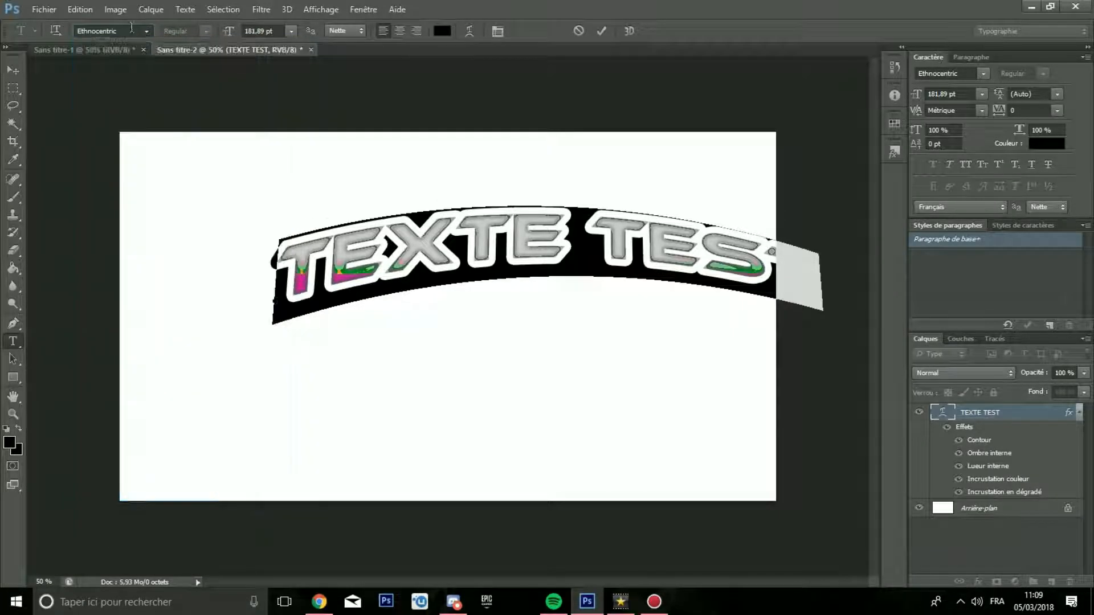
{"action": "left_click", "coordinate": [131, 29]}
{"action": "key", "text": "Down"}
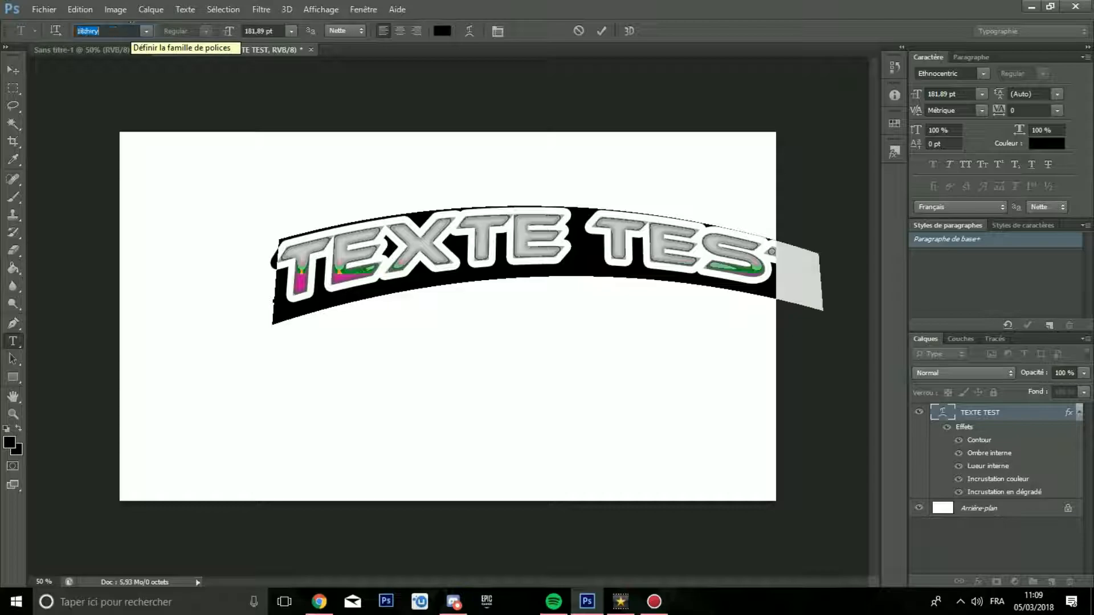
{"action": "key", "text": "Return"}
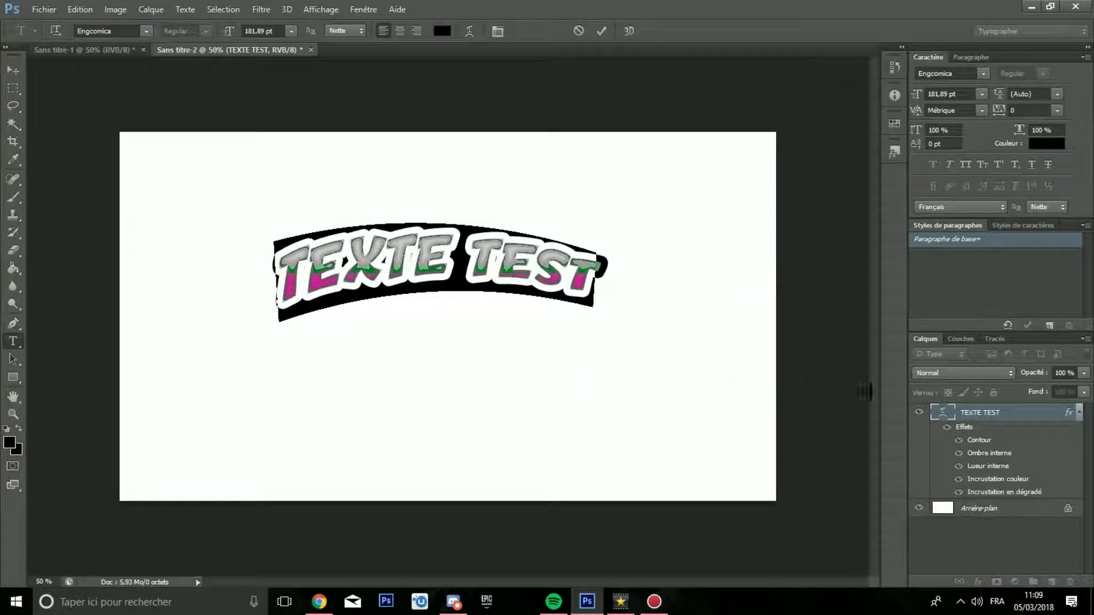
Step: Finish the text edit and hide the Arrière-plan layer to leave the background transparent
{"action": "left_click", "coordinate": [978, 509]}
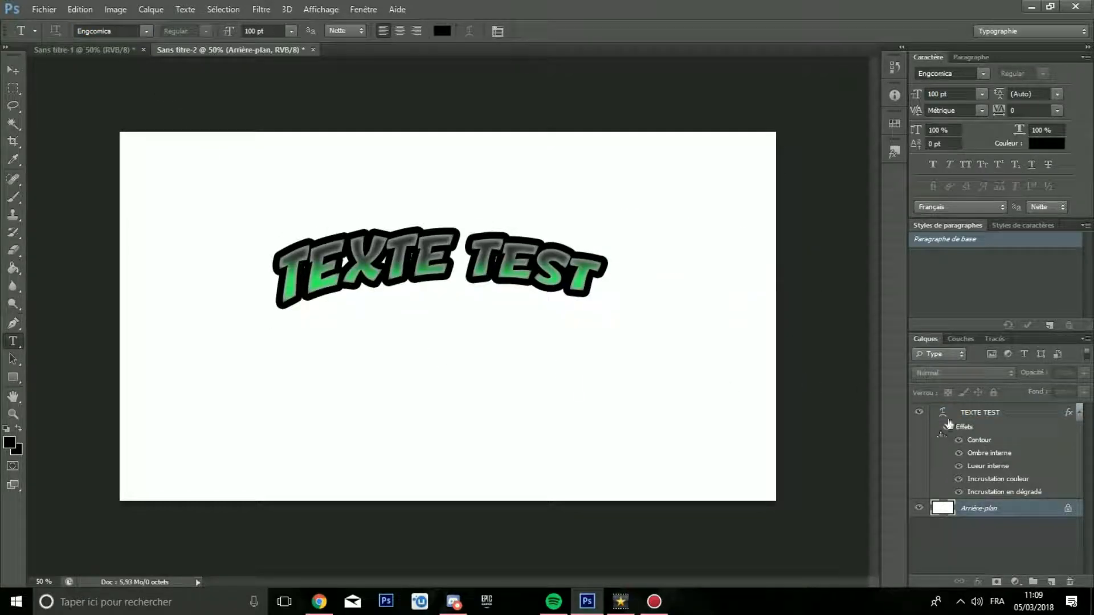
{"action": "left_click", "coordinate": [919, 508]}
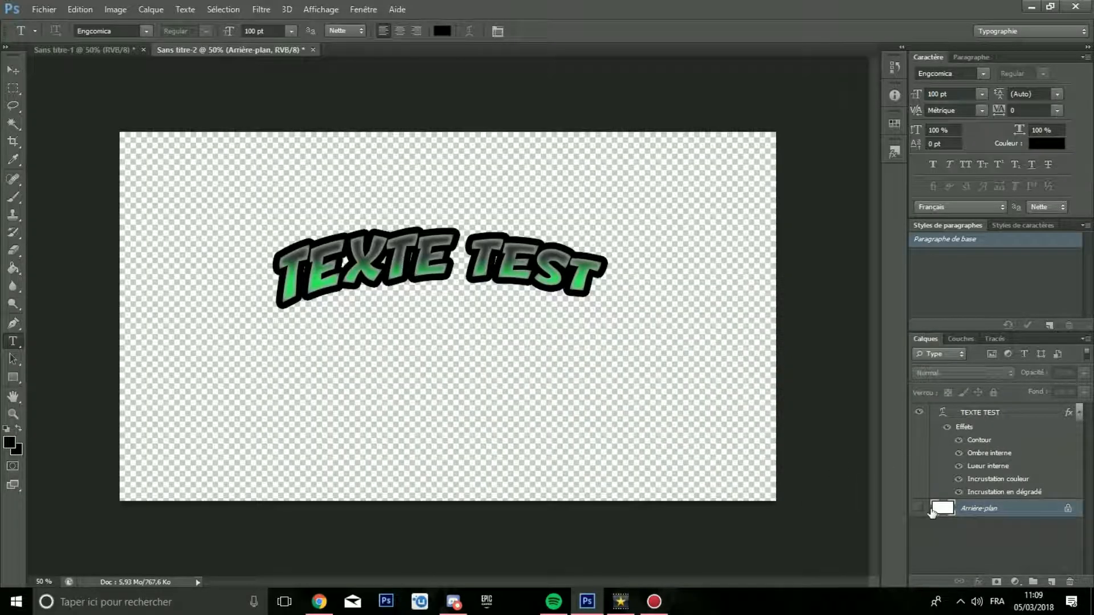
Step: Move the TEXTE TEST layer up and slightly right, close to the canvas's upper edge
{"action": "left_click", "coordinate": [975, 413]}
{"action": "key", "text": "ctrl+t"}
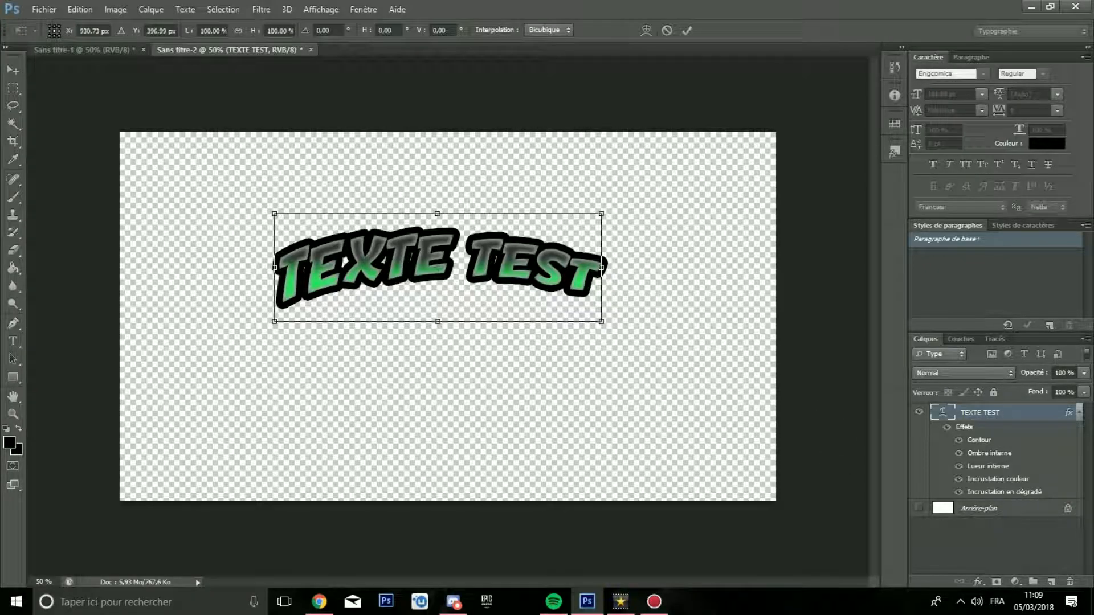
{"action": "left_click_drag", "start_coordinate": [602, 267], "coordinate": [612, 199]}
{"action": "key", "text": "Return"}
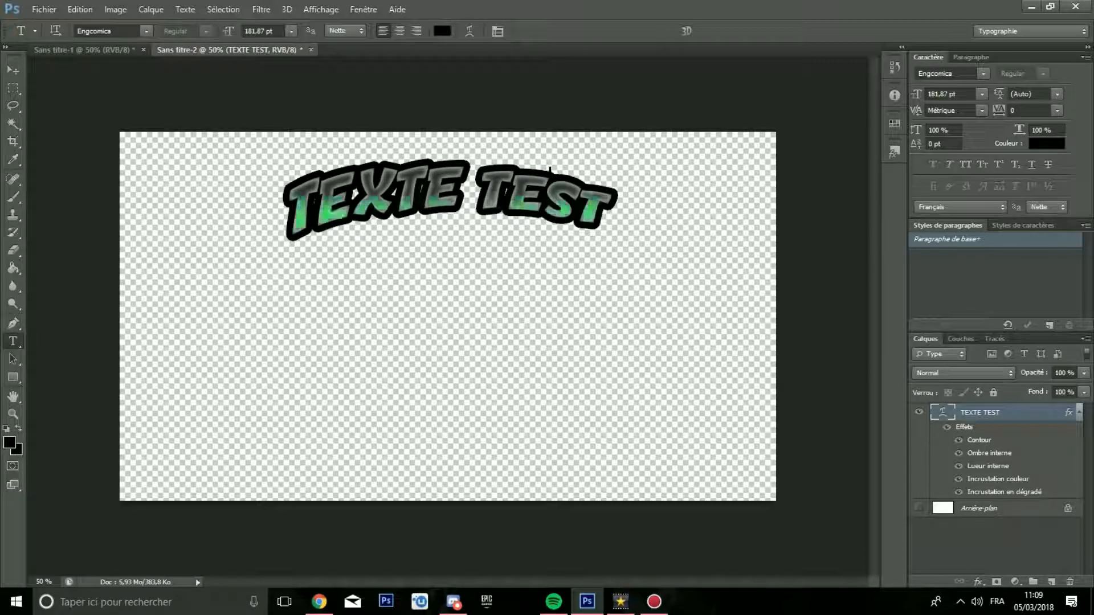
{"action": "key", "text": "ctrl+minus"}
{"action": "scroll", "coordinate": [552, 180], "scroll_direction": "down", "scroll_amount": 1}
{"action": "scroll", "coordinate": [551, 180], "scroll_direction": "up", "scroll_amount": 2}
{"action": "scroll", "coordinate": [552, 180], "scroll_direction": "down", "scroll_amount": 2}
{"action": "scroll", "coordinate": [551, 180], "scroll_direction": "up", "scroll_amount": 1}
{"action": "key", "text": "ctrl+plus"}
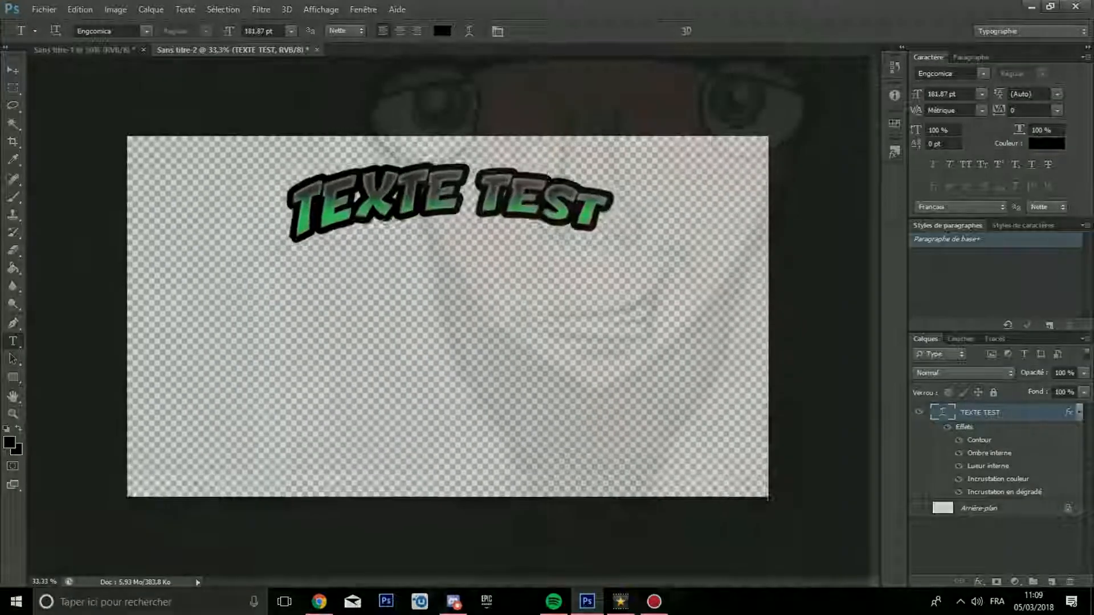